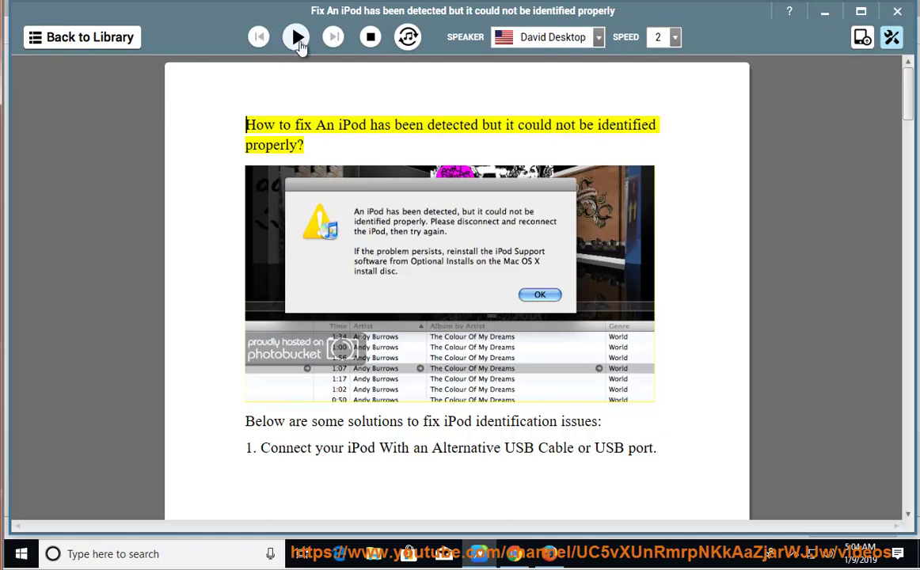
# Read the iPod-fix article aloud at speed 2 through steps 1 and 2, scrolling along
pyautogui.click(298, 38)
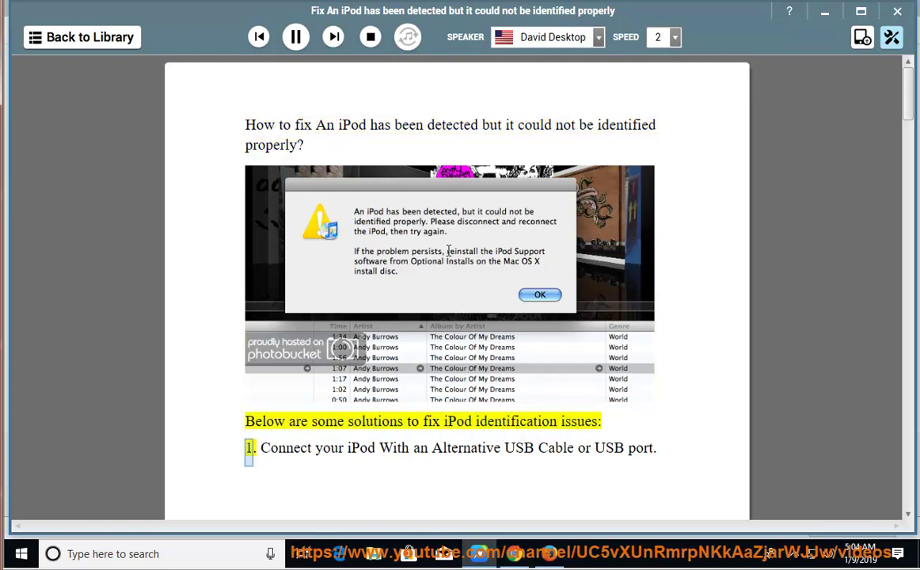
pyautogui.scroll(-1, 588, 306)
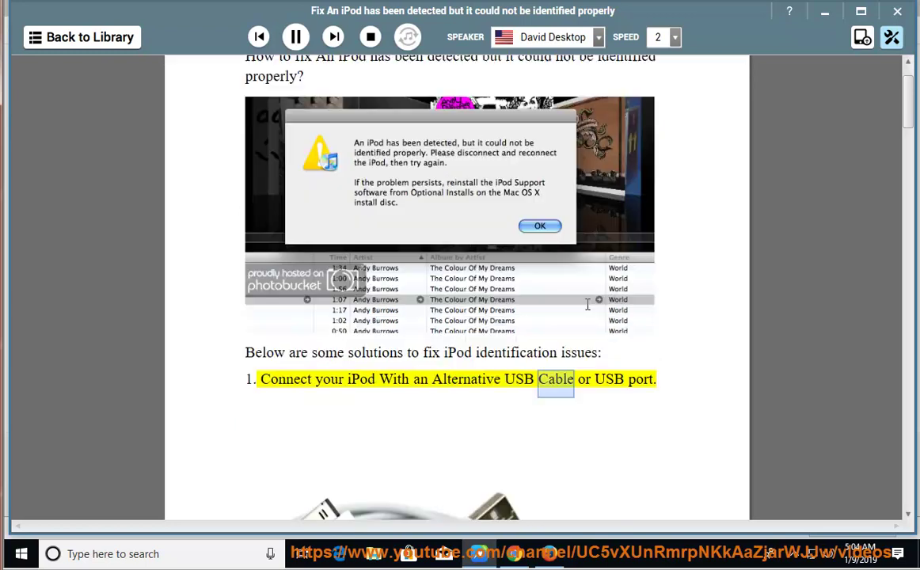
pyautogui.scroll(-1, 587, 306)
pyautogui.scroll(-4, 444, 380)
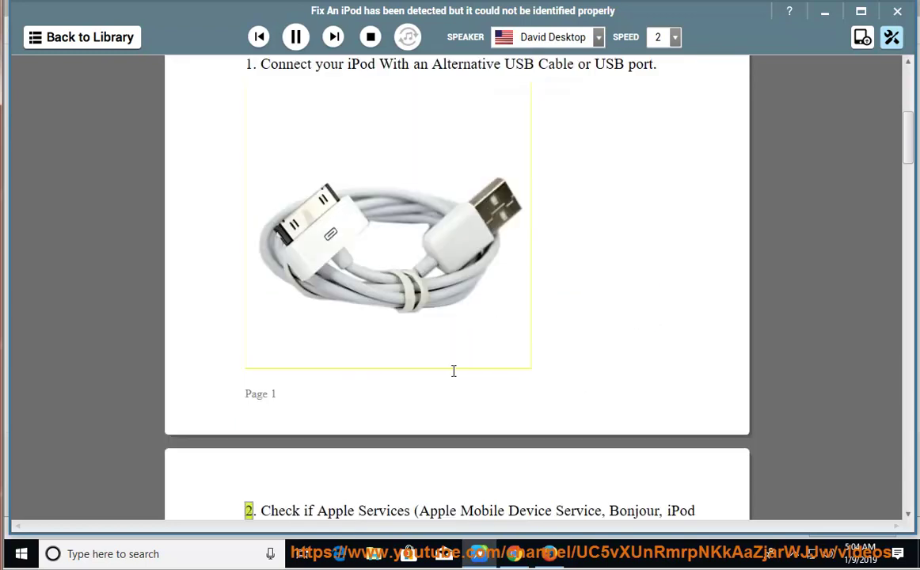
pyautogui.scroll(-1, 475, 349)
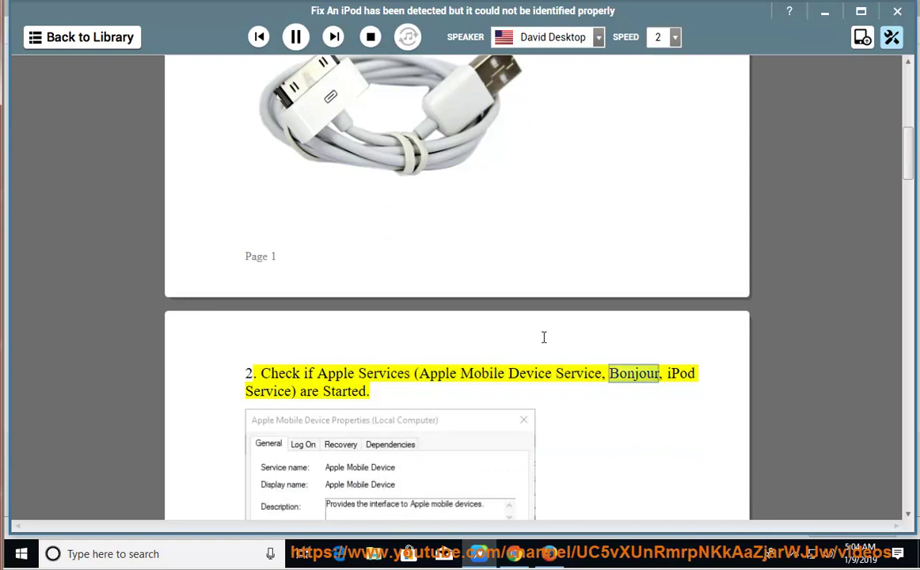
pyautogui.scroll(-1, 546, 335)
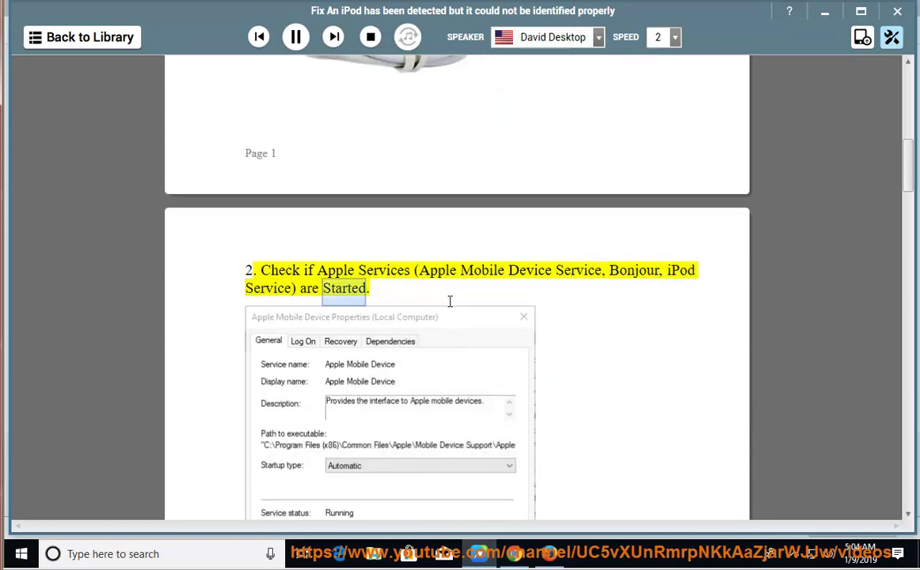
pyautogui.scroll(-2, 448, 302)
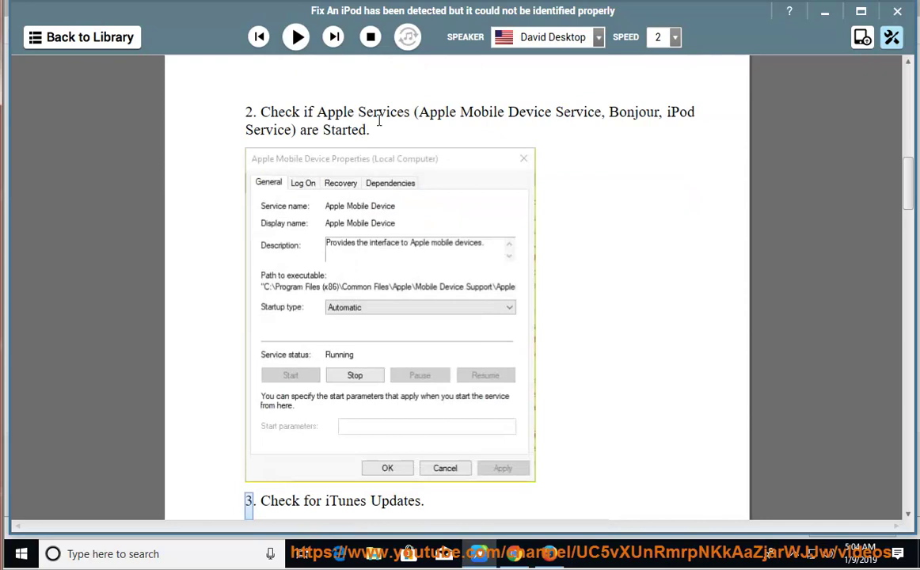
# Highlight 'Services' in step 2, then search 'SERV' in Windows and launch the Services app
pyautogui.click(379, 118)
pyautogui.click(129, 553)
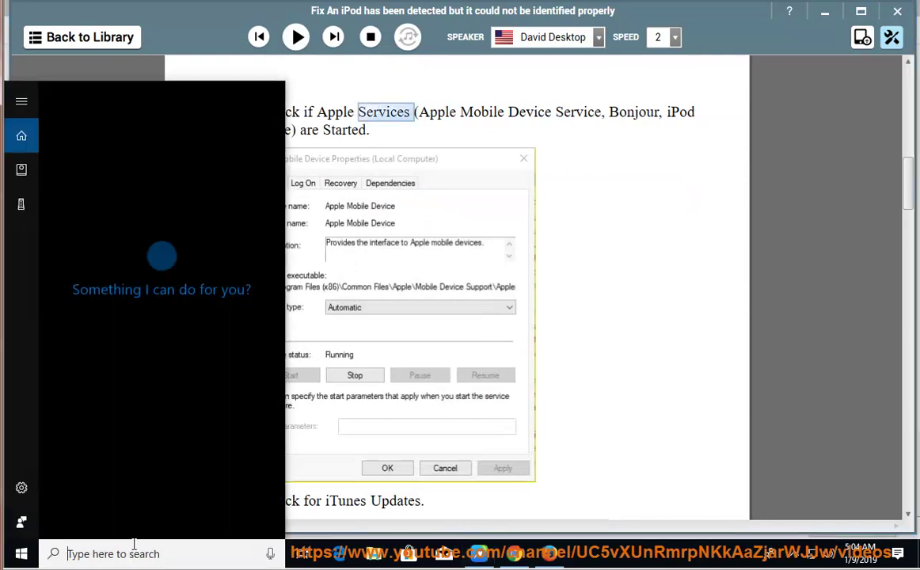
pyautogui.write('SERV')
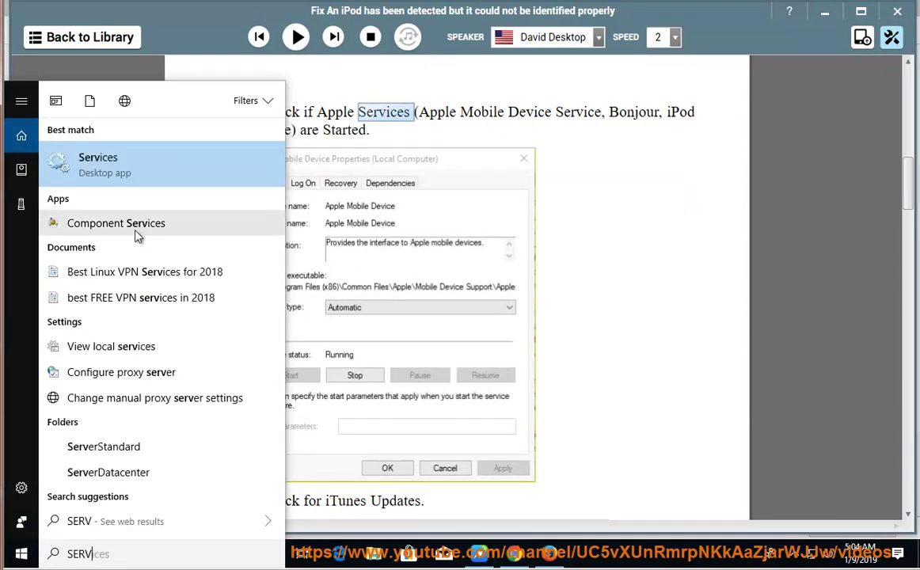
pyautogui.click(176, 173)
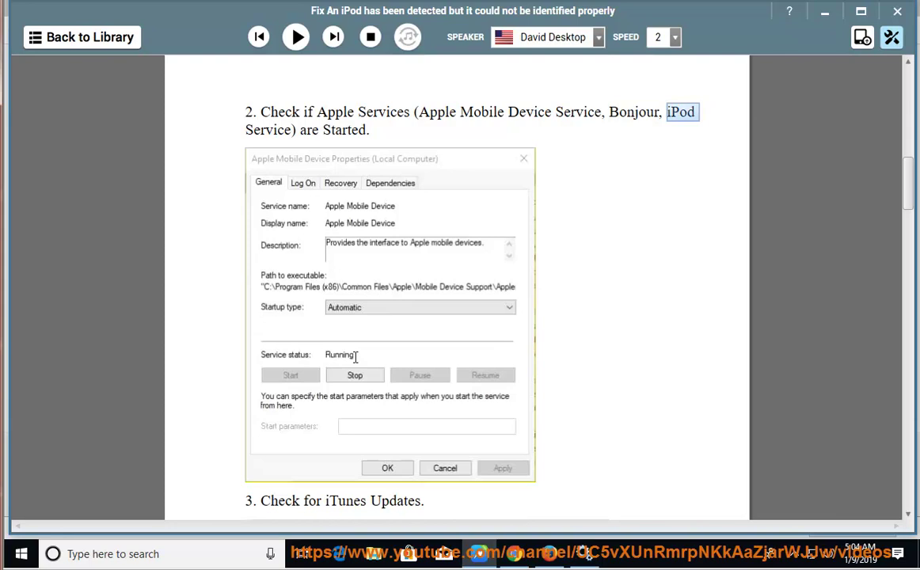
# Read on to step 3, then search 'ITUNES' in Windows and launch iTunes
pyautogui.click(290, 37)
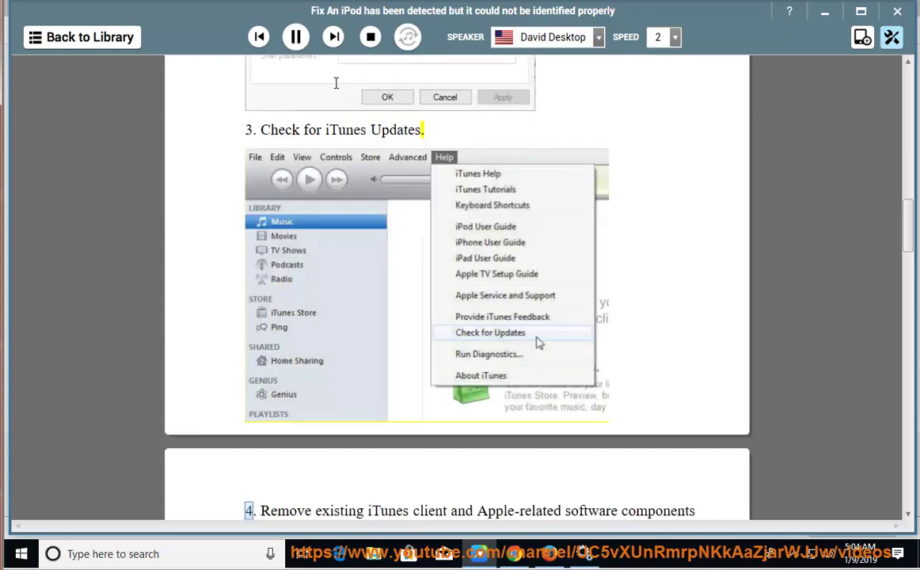
pyautogui.click(295, 36)
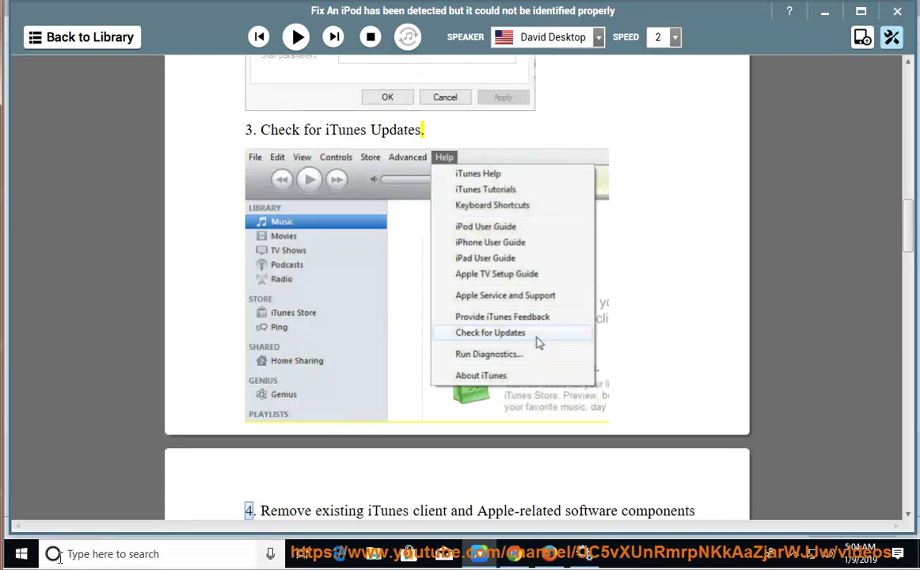
pyautogui.click(123, 554)
pyautogui.write('ITUNES')
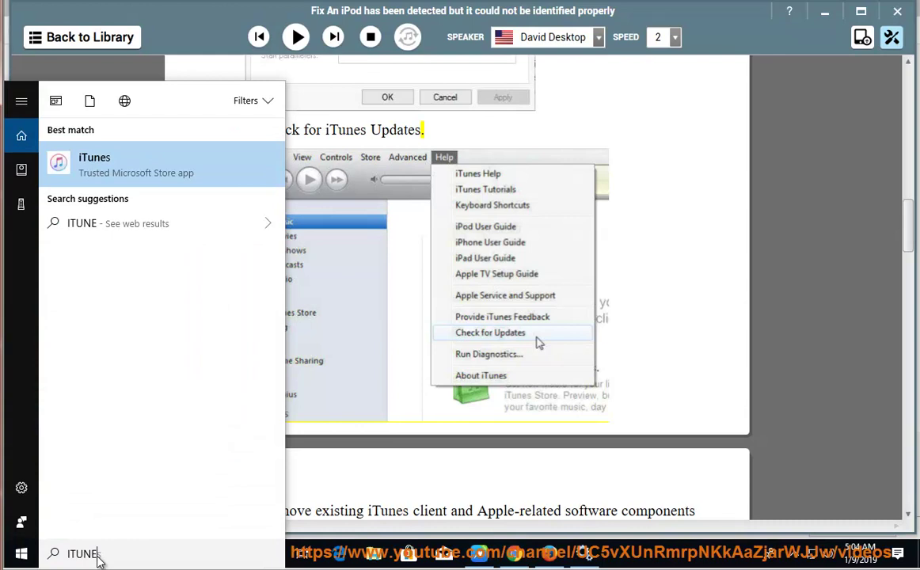
pyautogui.click(161, 179)
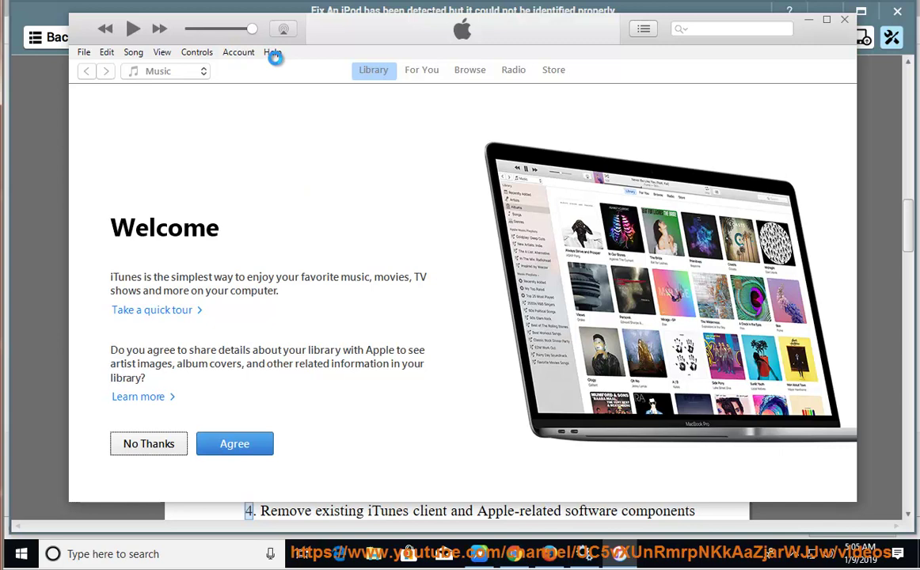
# Confirm via Help > Check for Updates that iTunes 12.9.2 is current, then close iTunes
pyautogui.click(277, 59)
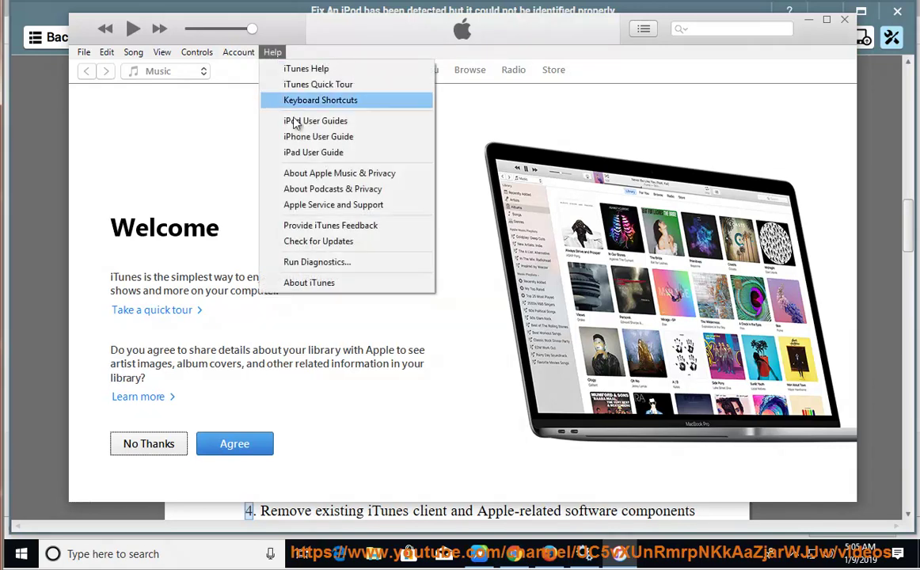
pyautogui.click(328, 241)
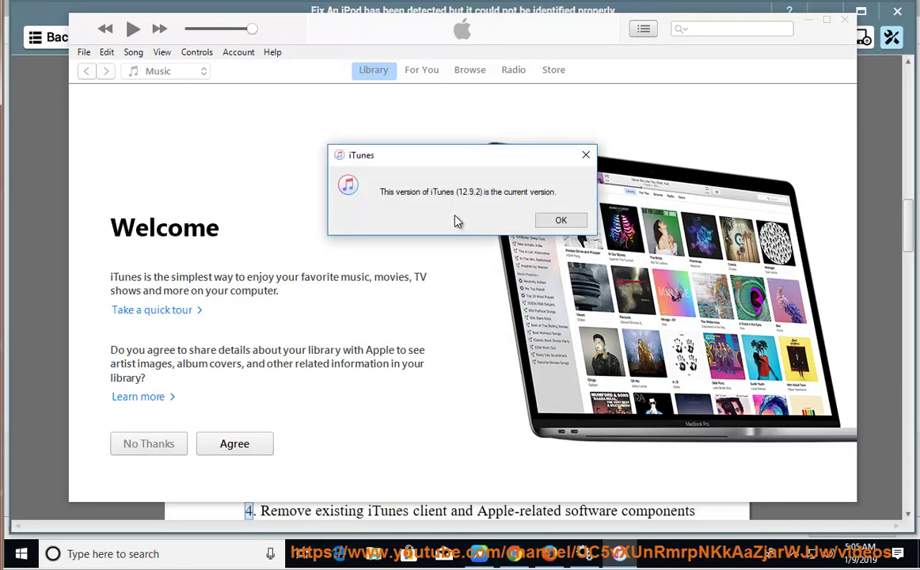
pyautogui.click(559, 220)
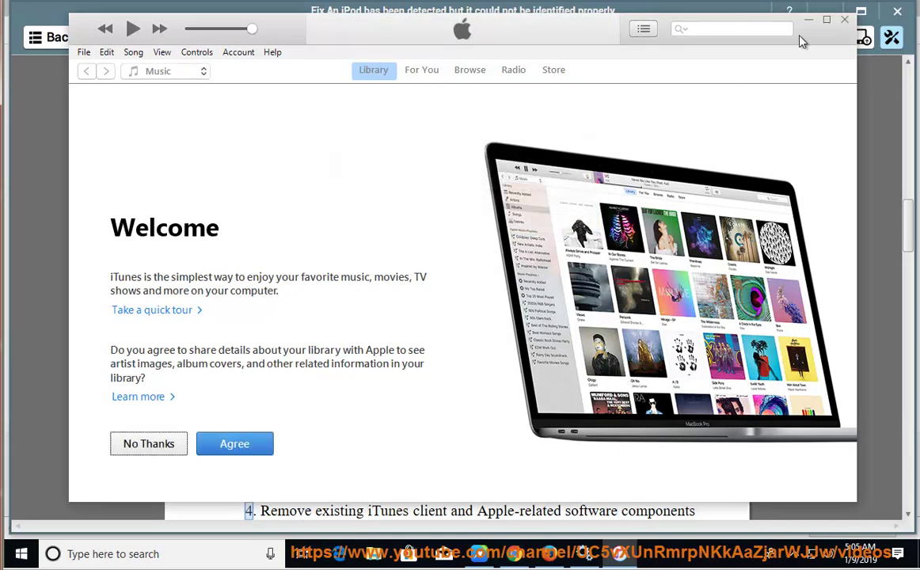
pyautogui.click(844, 19)
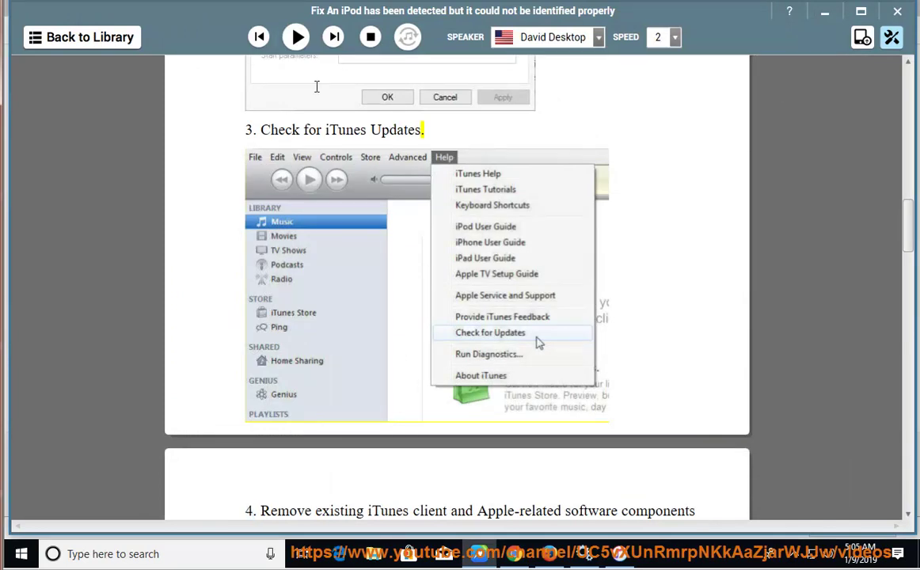
# Read steps 4 and 5 aloud, pausing at the Apple Mobile Device USB Driver section
pyautogui.click(296, 37)
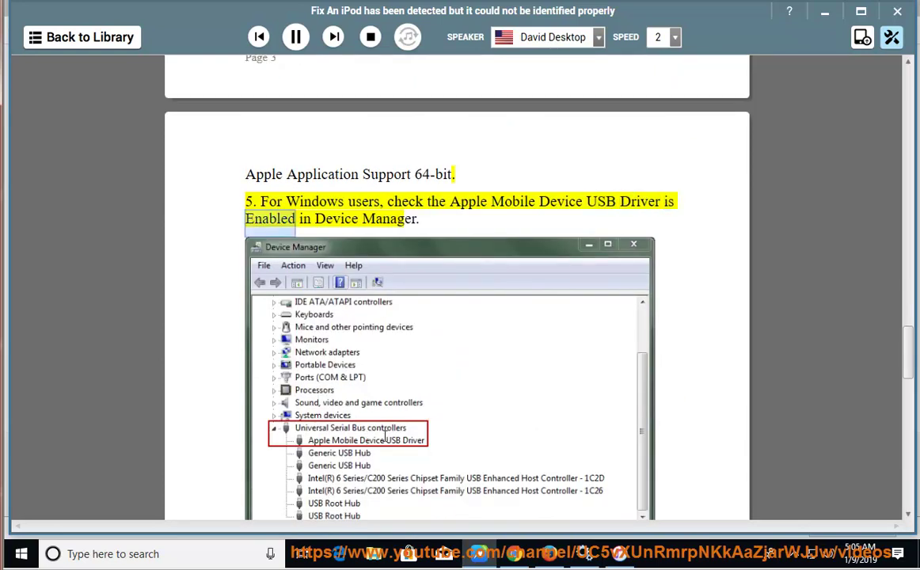
pyautogui.click(296, 36)
pyautogui.scroll(-1, 391, 187)
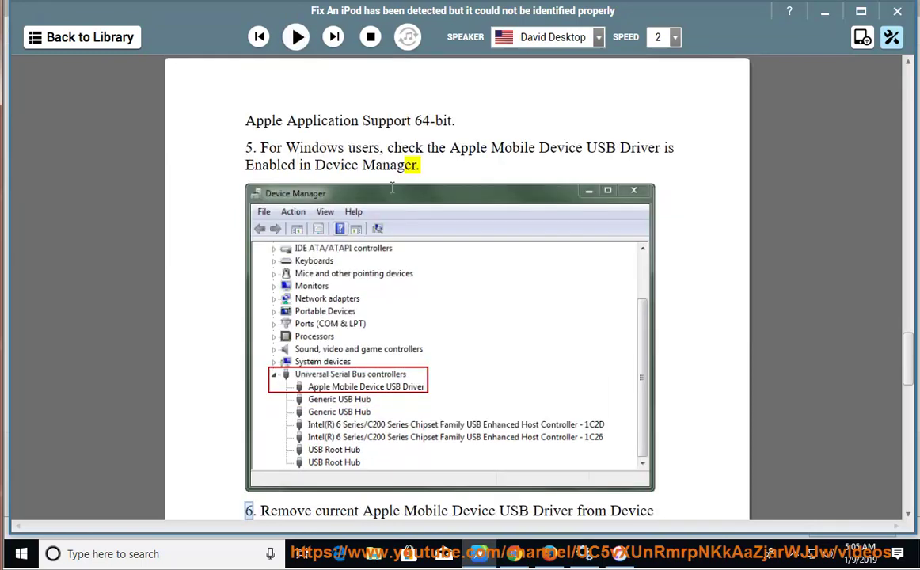
# Select 'Device Manager' in step 5, then search 'DEV' and launch Device Manager
pyautogui.moveTo(321, 164); pyautogui.dragTo(313, 305)
pyautogui.click(153, 543)
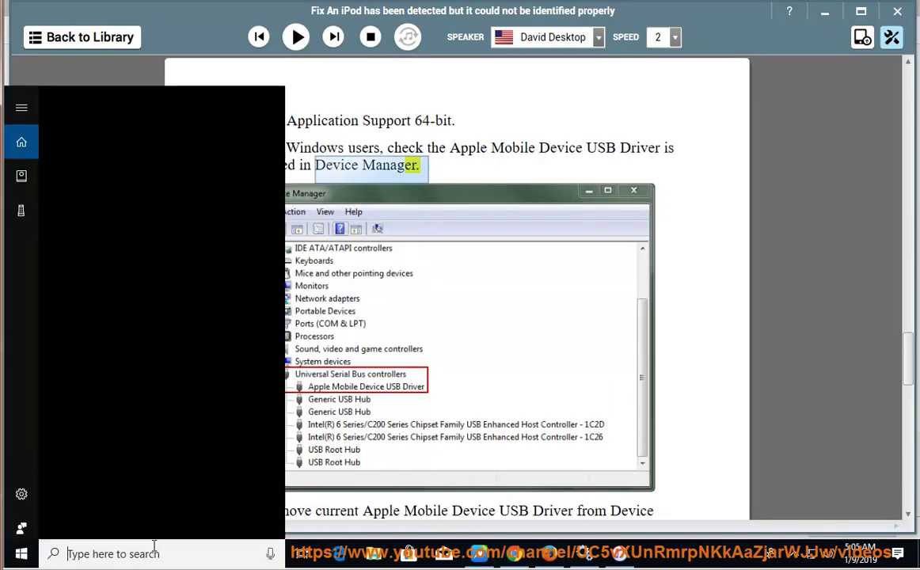
pyautogui.write('DEV')
pyautogui.click(146, 182)
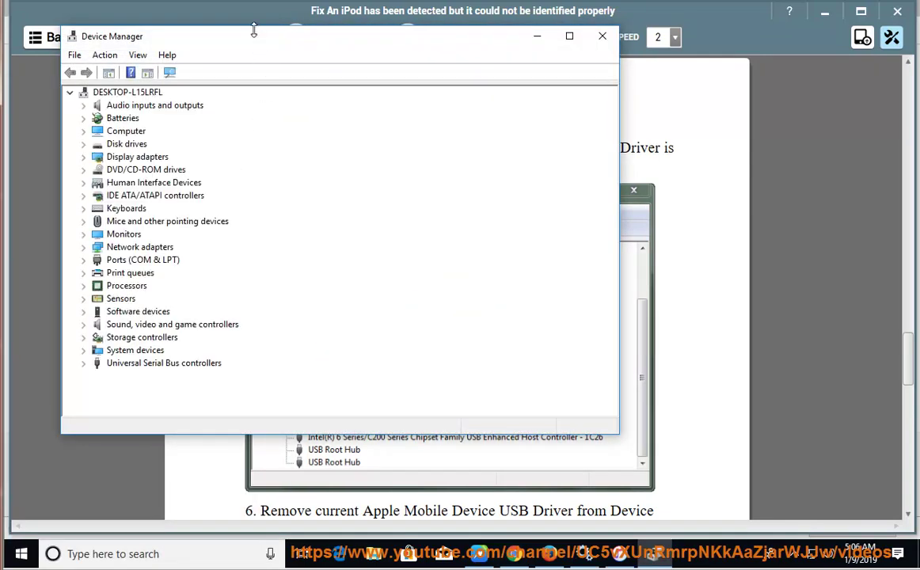
# Expand Universal Serial Bus controllers, finding no Apple Mobile Device USB Driver, then return to the article
pyautogui.moveTo(253, 29); pyautogui.dragTo(616, 99)
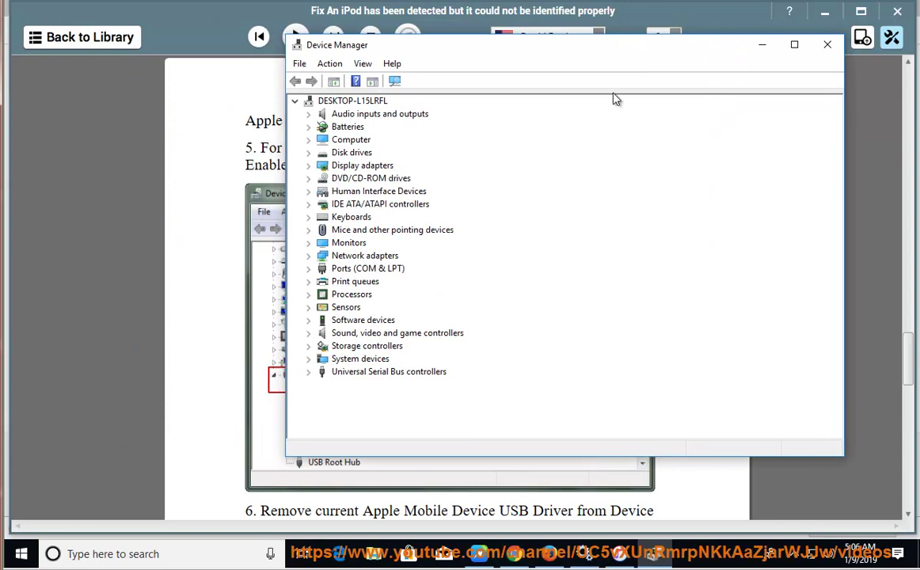
pyautogui.click(308, 371)
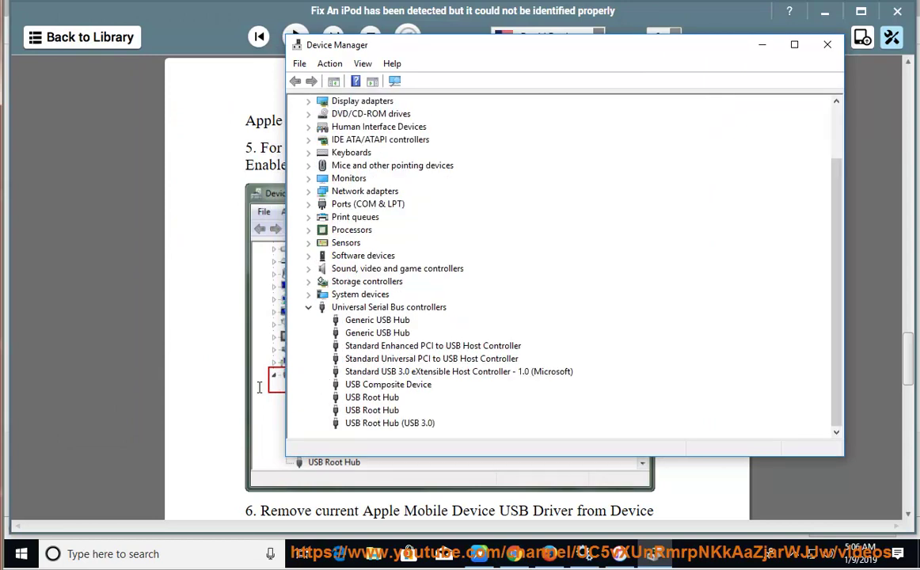
pyautogui.moveTo(485, 53); pyautogui.dragTo(657, 46)
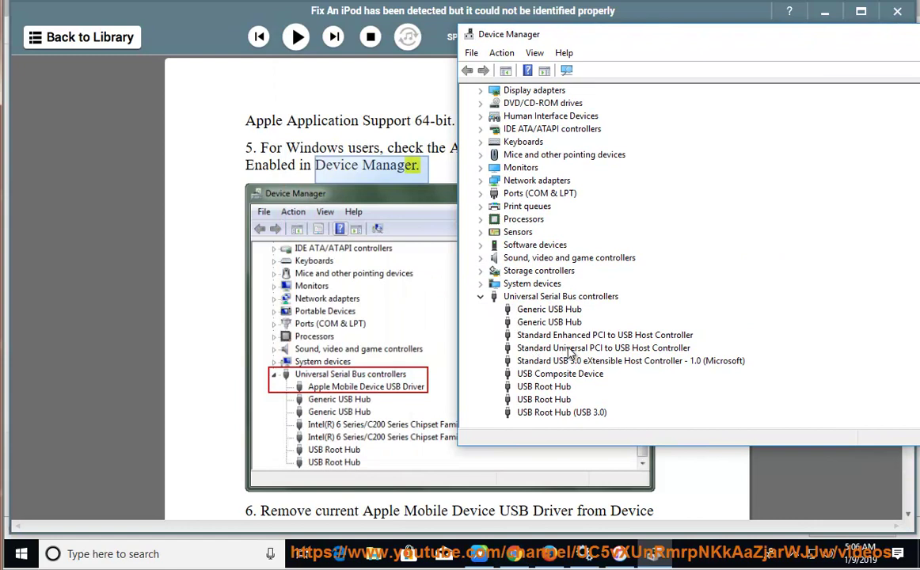
pyautogui.click(222, 386)
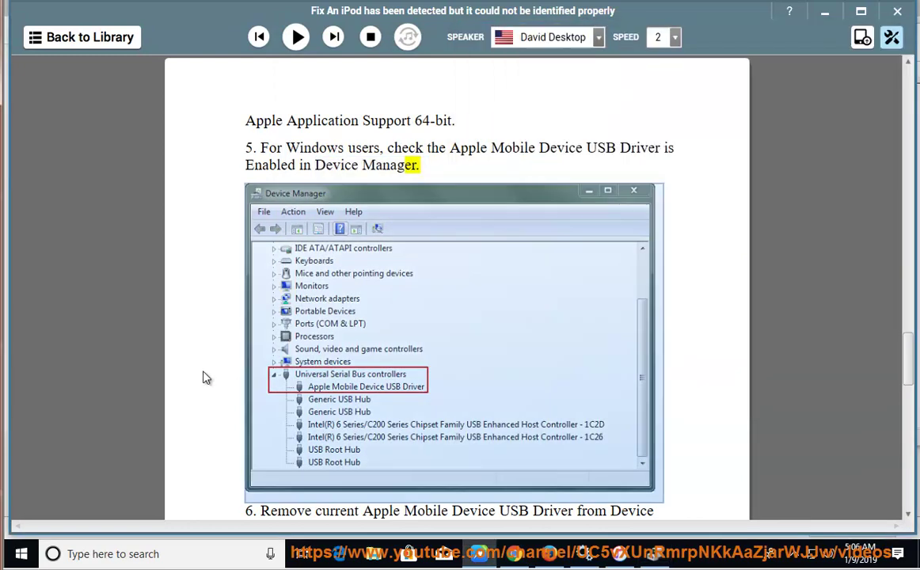
# Read steps 6 and 7 on the iTunes folder permissions aloud, pausing at 'apply'
pyautogui.click(297, 43)
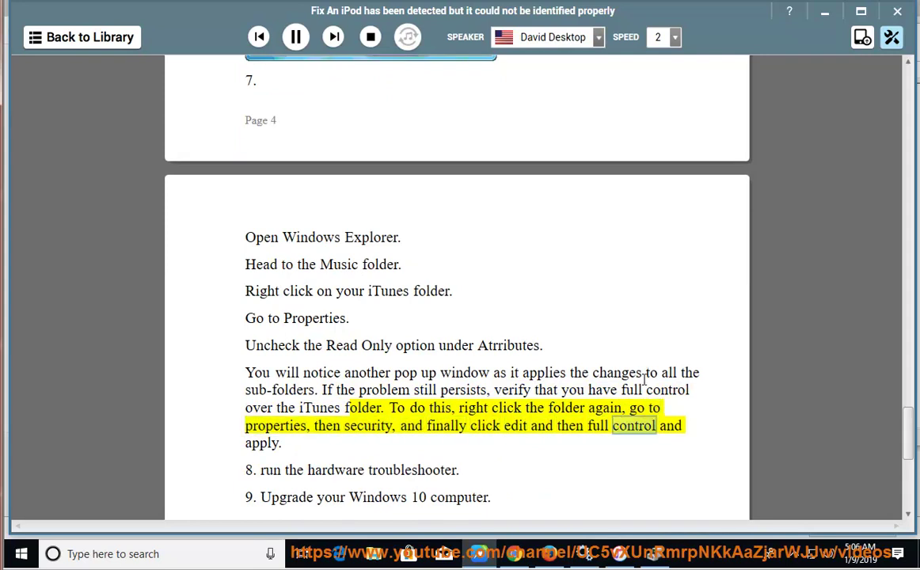
pyautogui.click(296, 36)
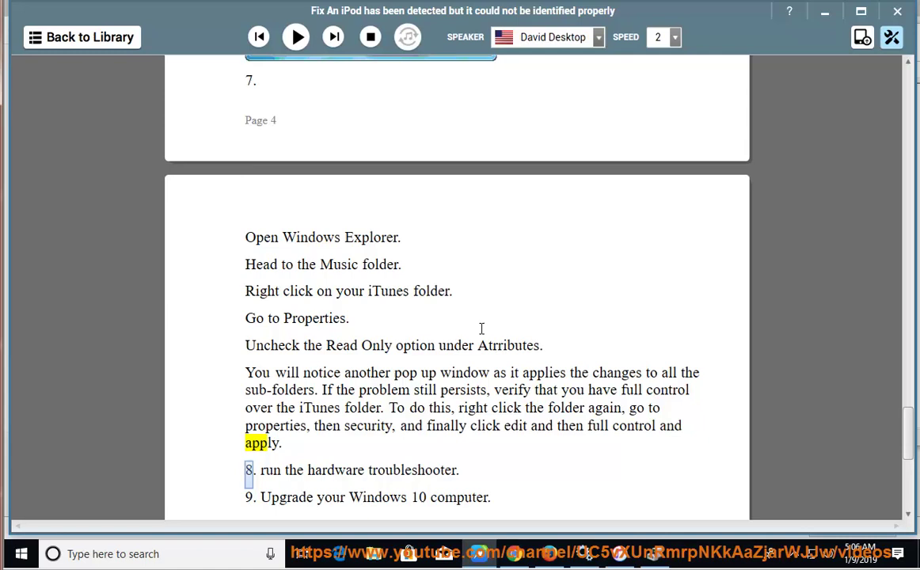
pyautogui.scroll(5, 484, 356)
pyautogui.scroll(4, 313, 293)
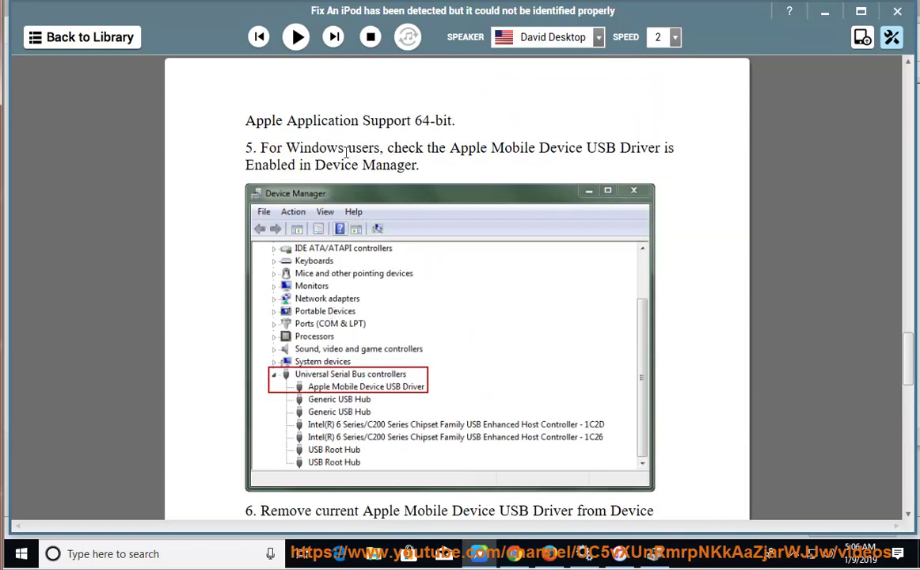
pyautogui.moveTo(286, 150); pyautogui.dragTo(513, 191)
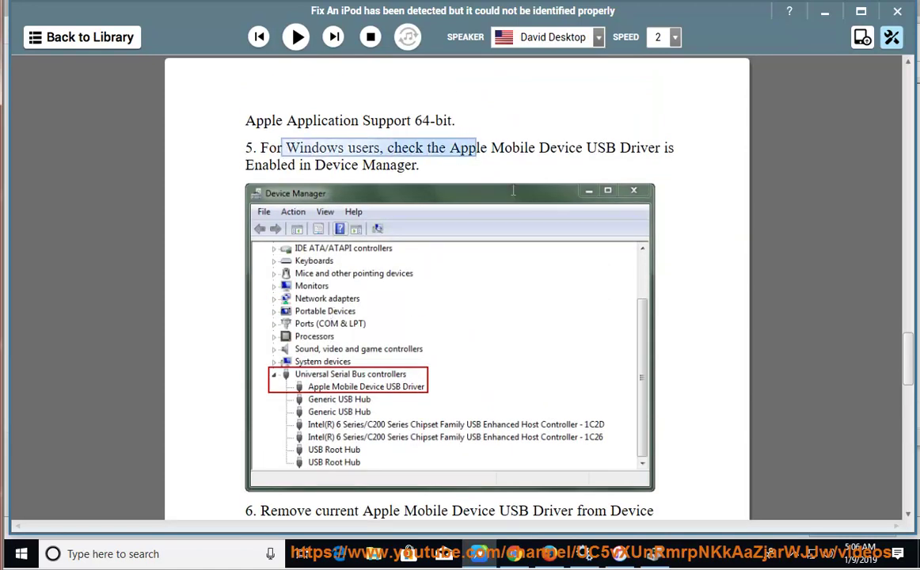
pyautogui.click(623, 551)
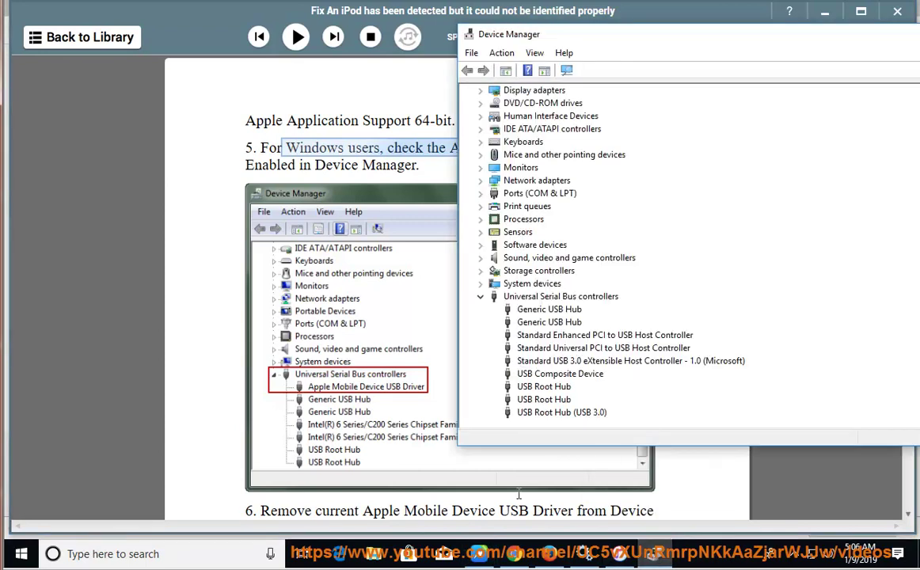
pyautogui.click(543, 313)
pyautogui.click(183, 343)
pyautogui.scroll(-3, 221, 380)
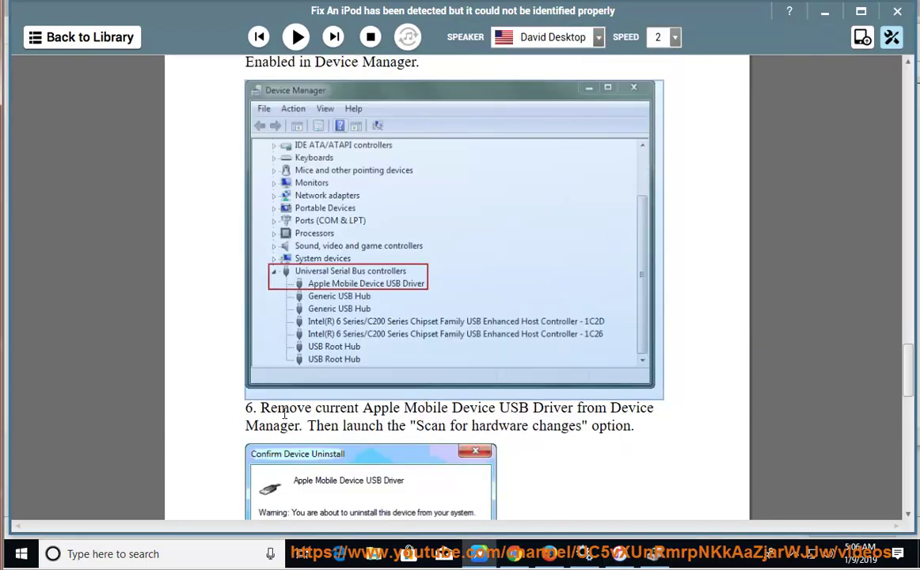
pyautogui.click(259, 373)
pyautogui.moveTo(259, 372); pyautogui.dragTo(282, 409)
pyautogui.click(651, 554)
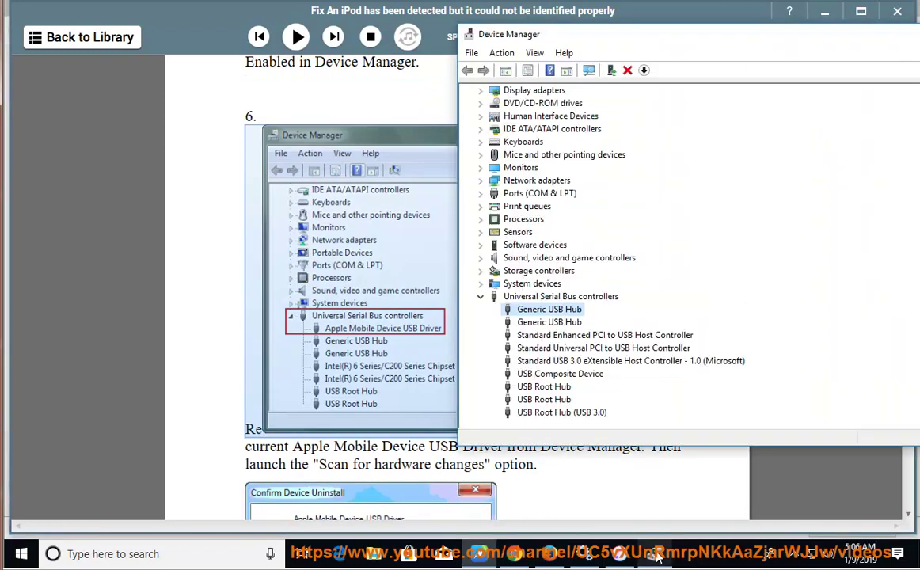
pyautogui.rightClick(559, 315)
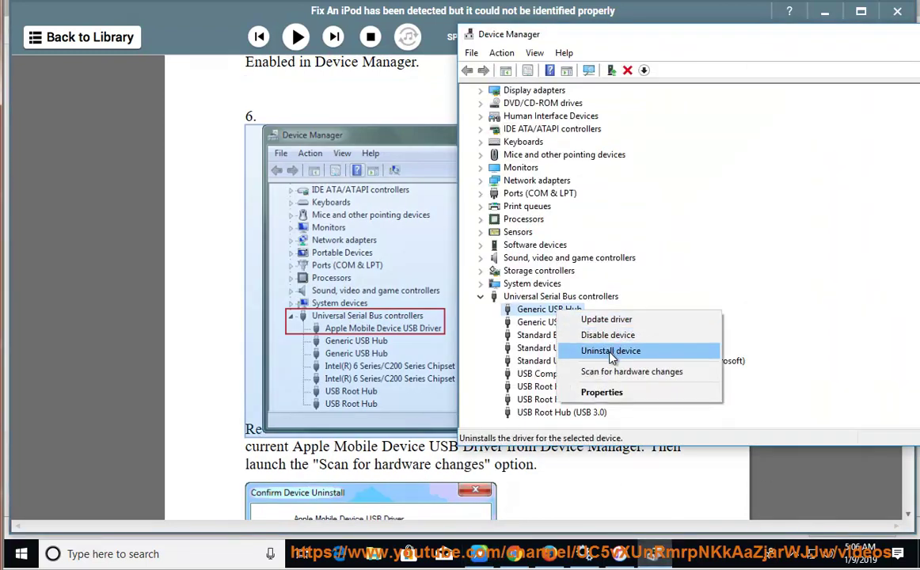
pyautogui.click(613, 352)
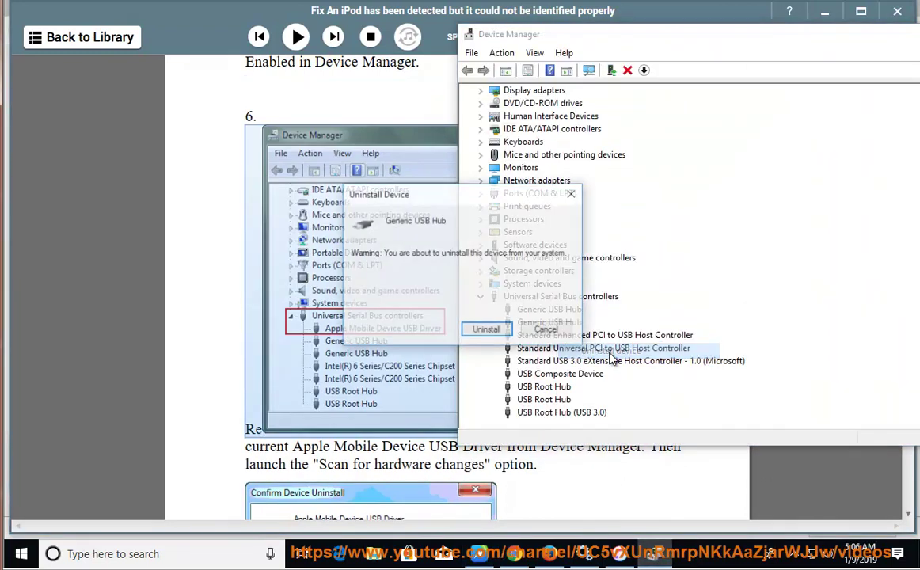
pyautogui.click(535, 331)
pyautogui.click(369, 466)
pyautogui.moveTo(314, 465); pyautogui.dragTo(554, 467)
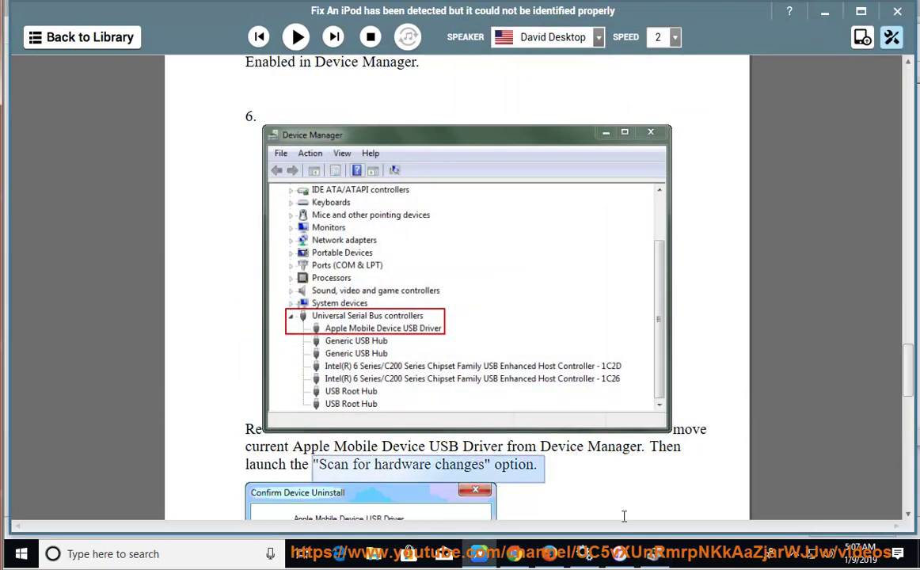
pyautogui.hotkey('alt', 'Tab')
pyautogui.click(503, 53)
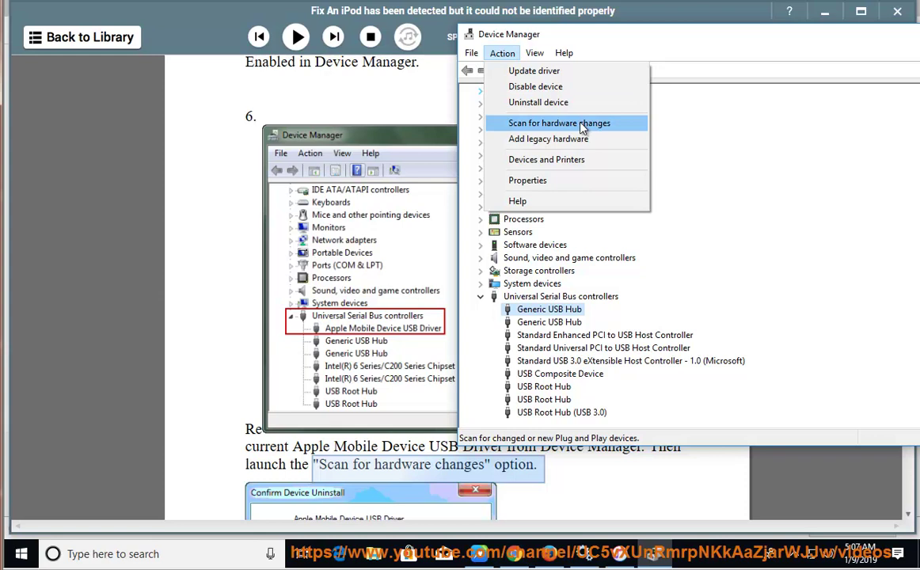
pyautogui.click(398, 465)
# Highlight 'Windows Explorer' and 'the Music folder' in step 7, then open File Explorer
pyautogui.scroll(-4, 441, 451)
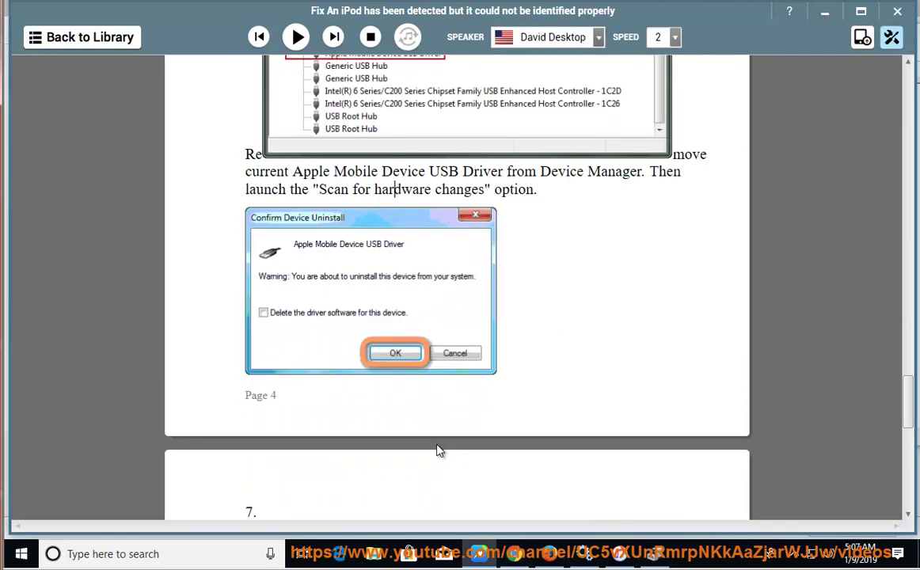
pyautogui.scroll(-2, 440, 451)
pyautogui.scroll(-3, 438, 447)
pyautogui.moveTo(306, 371); pyautogui.dragTo(459, 367)
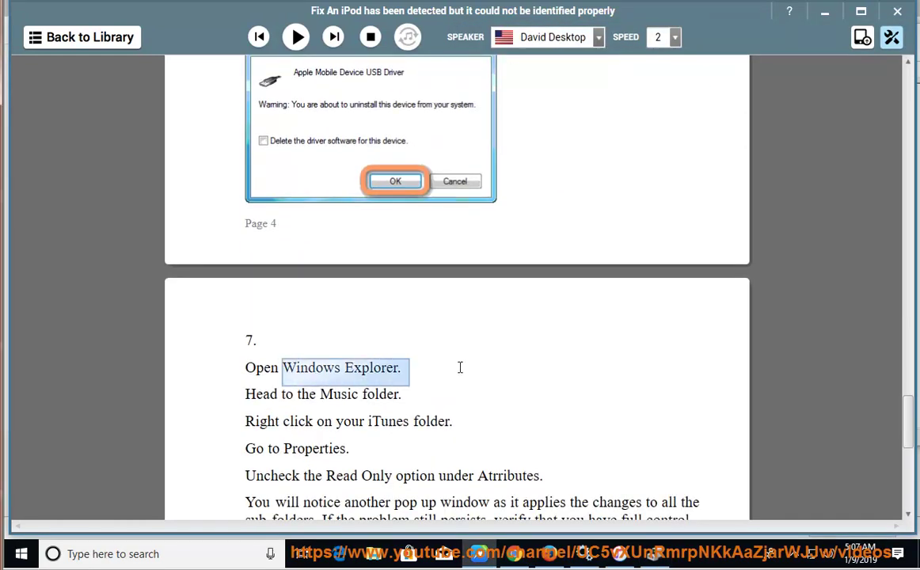
pyautogui.moveTo(405, 394); pyautogui.dragTo(294, 400)
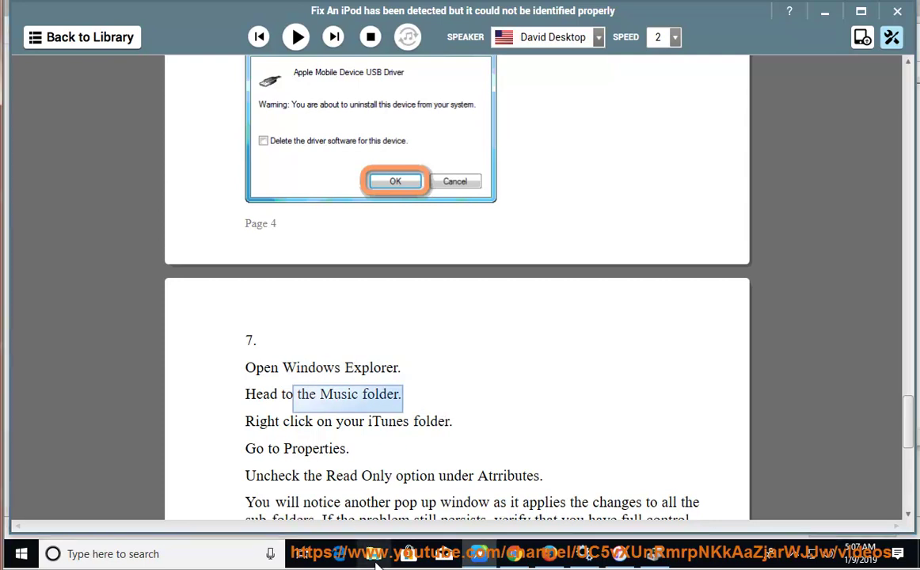
pyautogui.press('super+e')
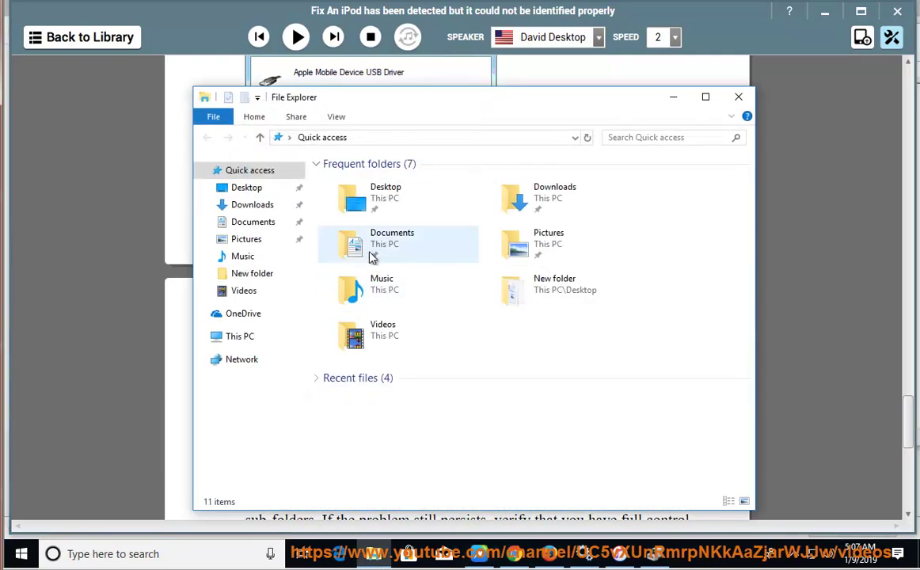
# Review the Music folder's Security tab permissions for SYSTEM, the user and Administrators
pyautogui.rightClick(246, 262)
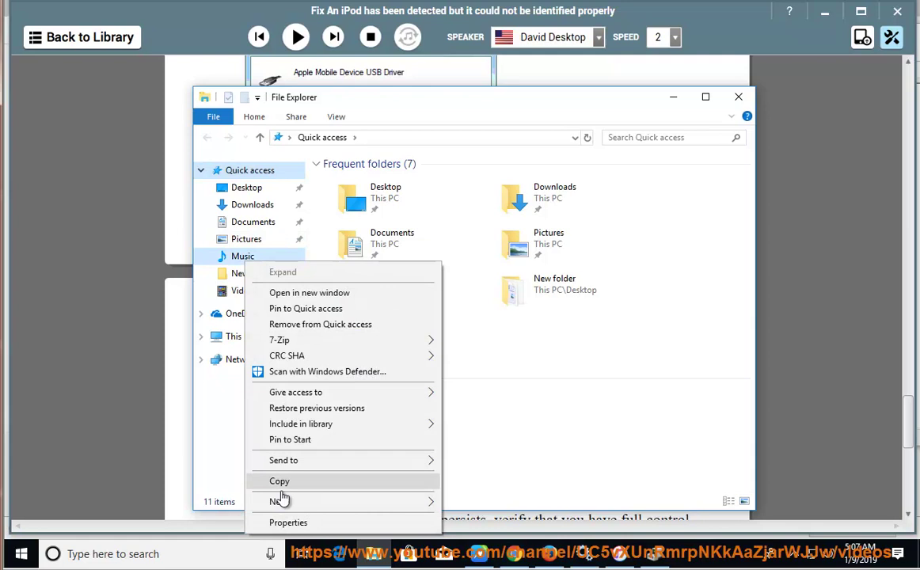
pyautogui.click(277, 522)
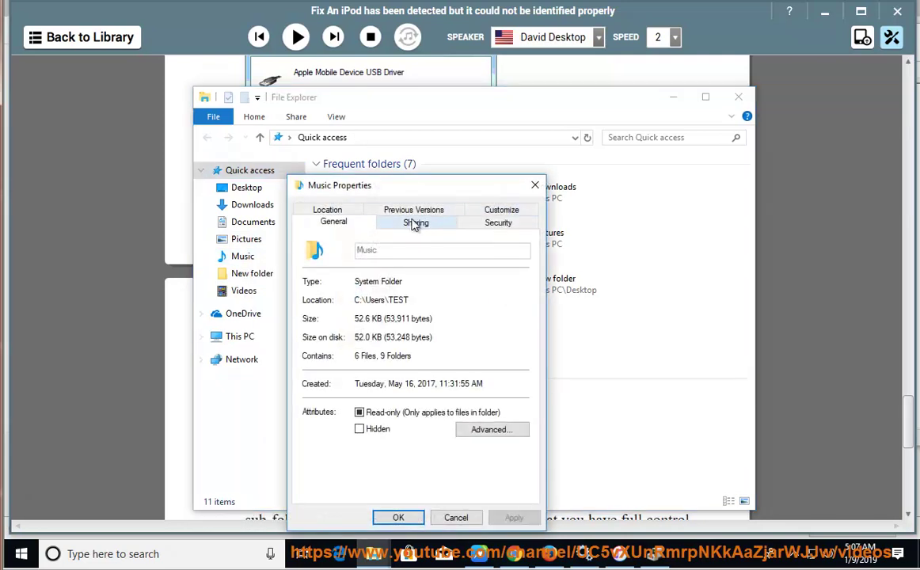
pyautogui.click(495, 223)
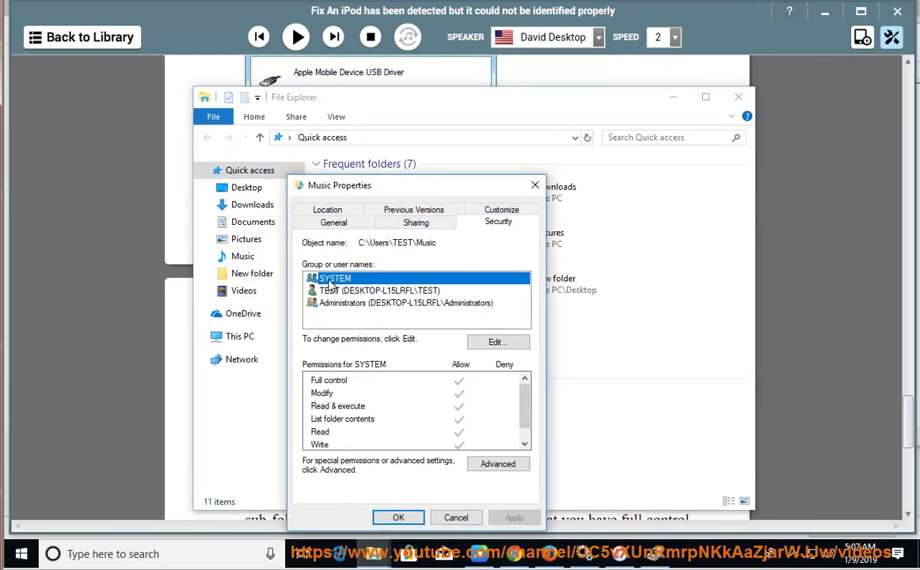
pyautogui.moveTo(530, 406); pyautogui.dragTo(530, 421)
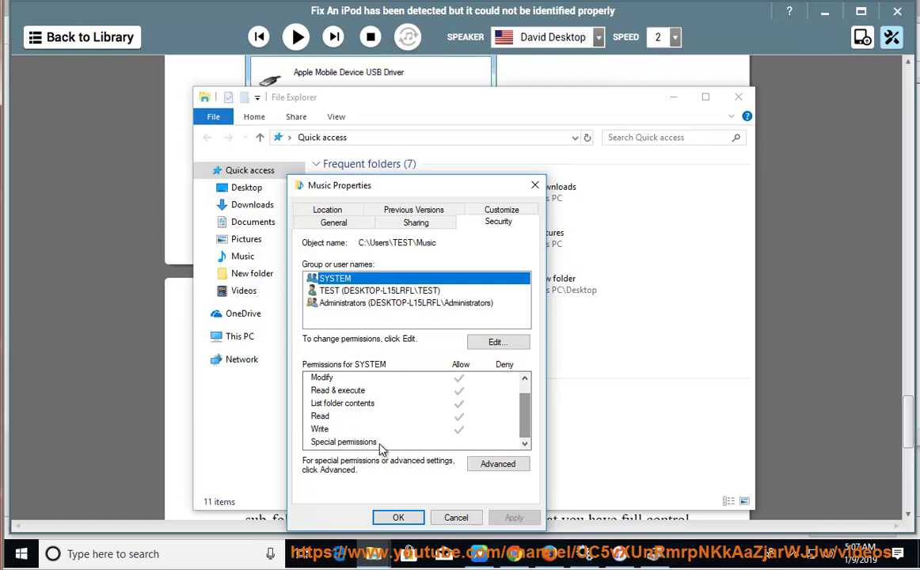
pyautogui.scroll(1, 352, 429)
pyautogui.click(327, 381)
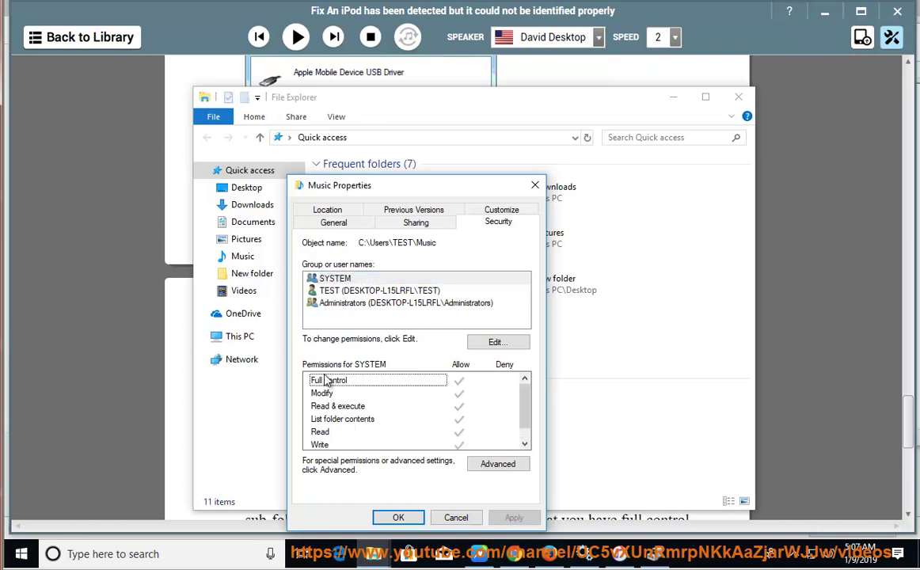
pyautogui.click(331, 281)
pyautogui.press('Down')
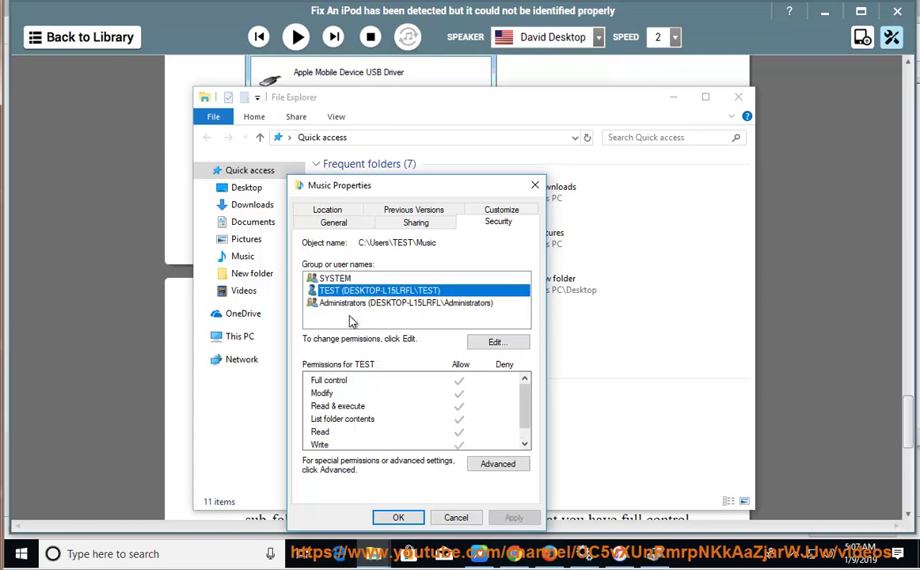
pyautogui.click(346, 303)
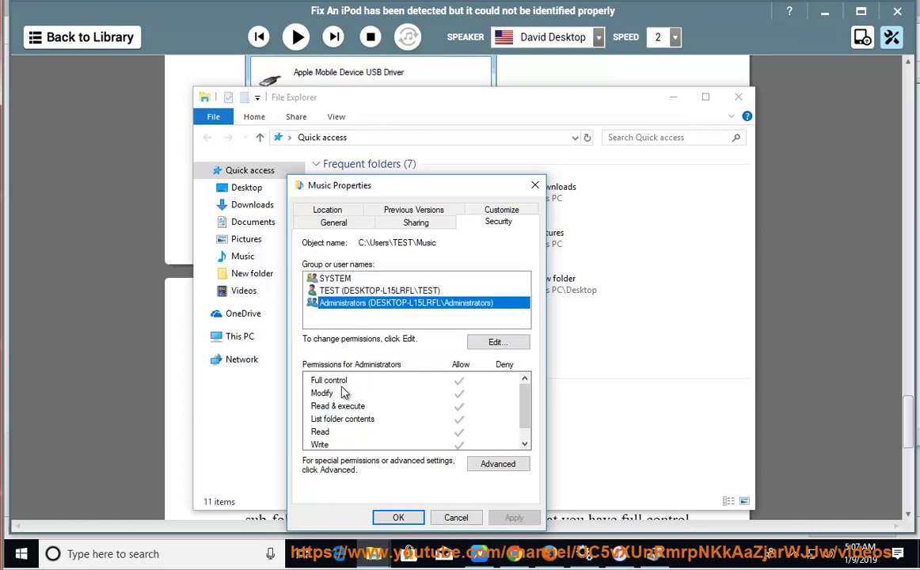
# Inspect the editable Music permissions showing Full control for each account, then cancel and close Properties
pyautogui.click(507, 342)
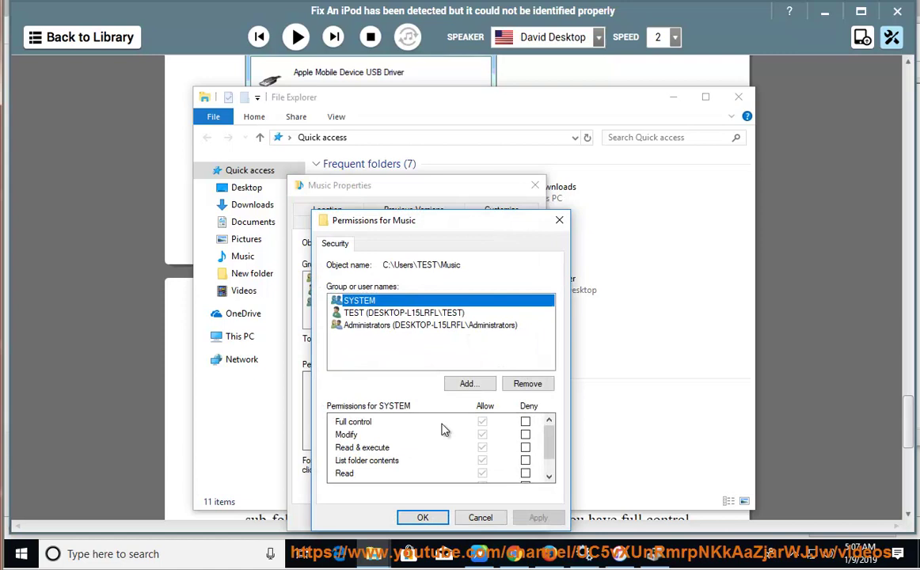
pyautogui.scroll(-1, 444, 431)
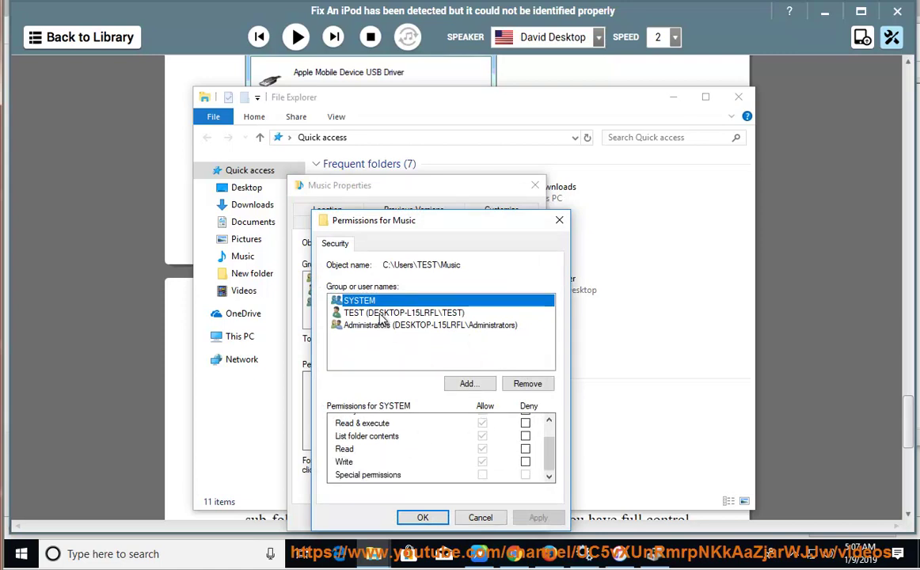
pyautogui.click(382, 313)
pyautogui.scroll(1, 428, 430)
pyautogui.click(400, 429)
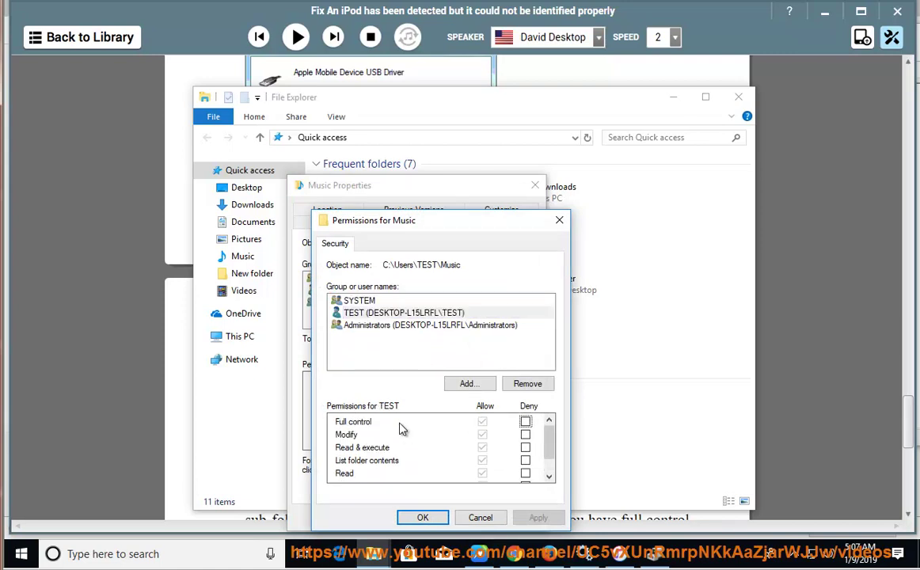
pyautogui.click(386, 326)
pyautogui.scroll(-1, 421, 432)
pyautogui.click(478, 517)
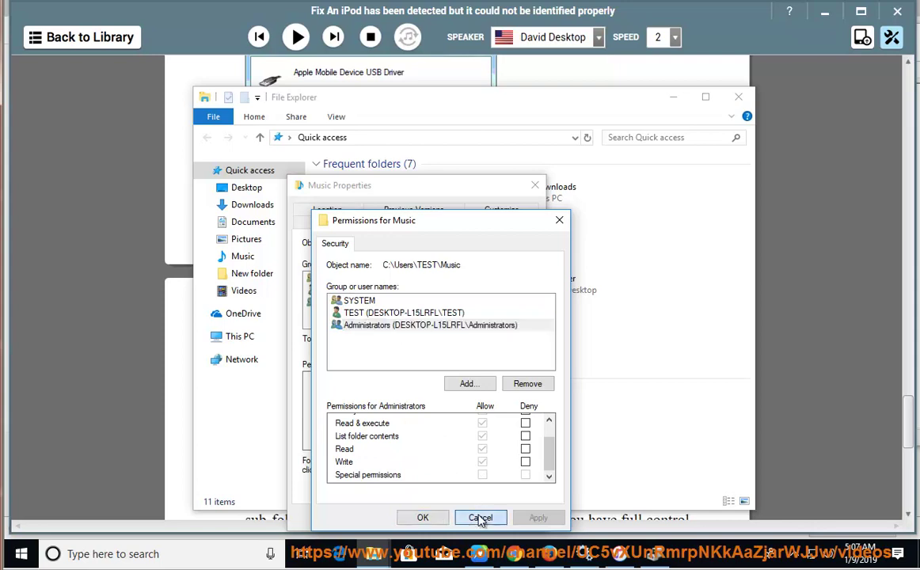
pyautogui.click(534, 184)
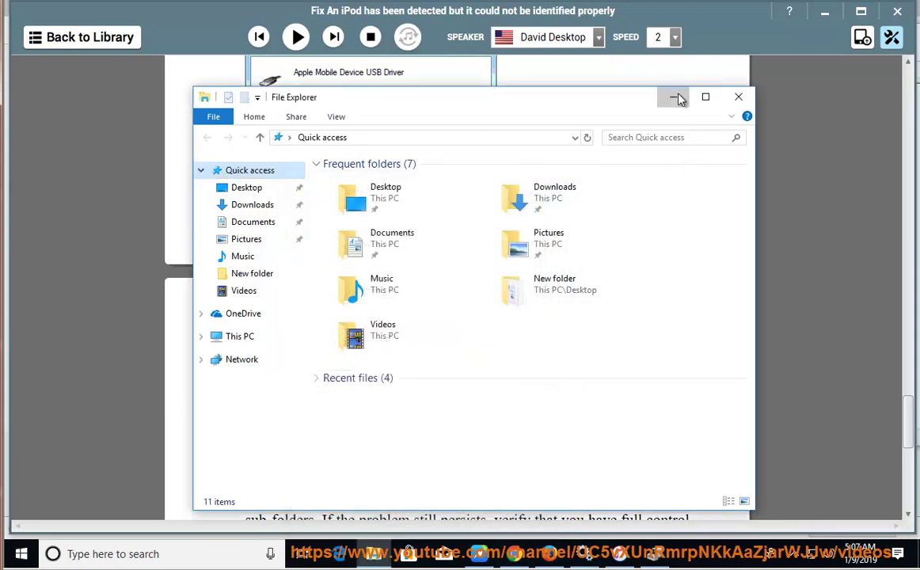
pyautogui.click(673, 96)
pyautogui.scroll(-1, 523, 385)
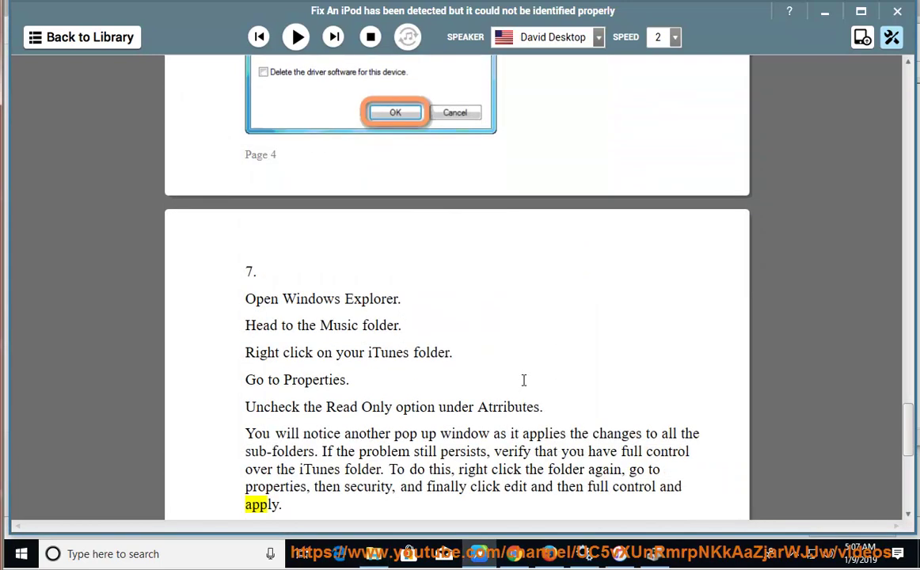
pyautogui.scroll(-1, 523, 381)
pyautogui.click(295, 36)
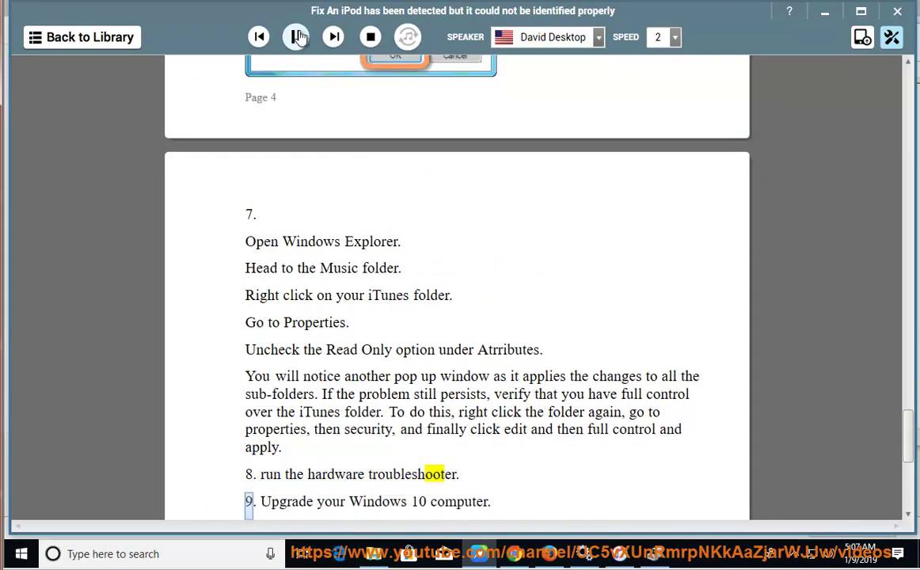
pyautogui.doubleClick(435, 475)
pyautogui.click(203, 560)
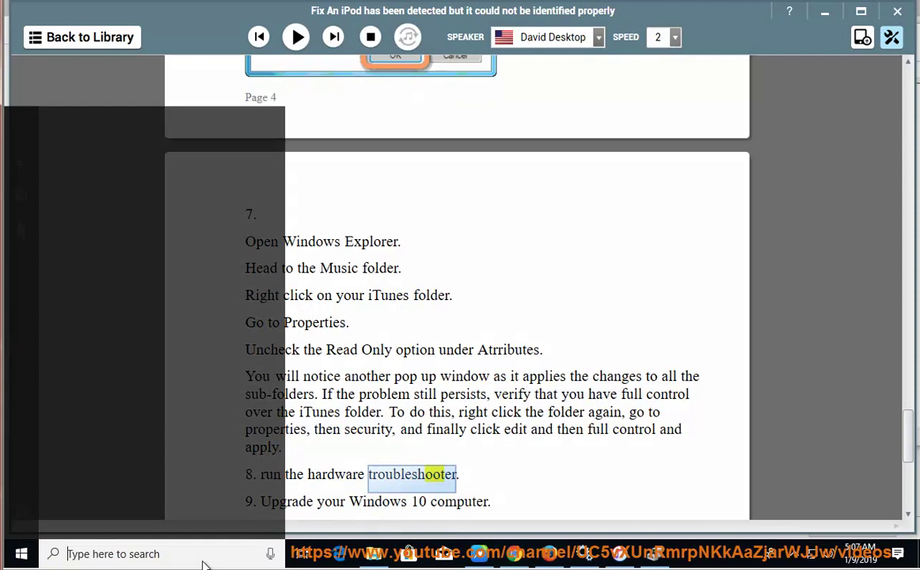
pyautogui.write('CON')
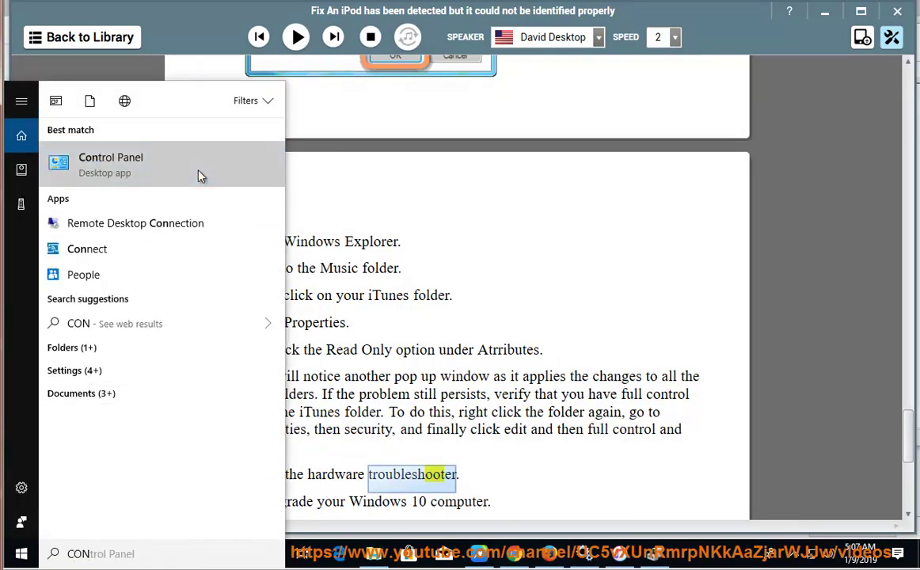
pyautogui.click(186, 165)
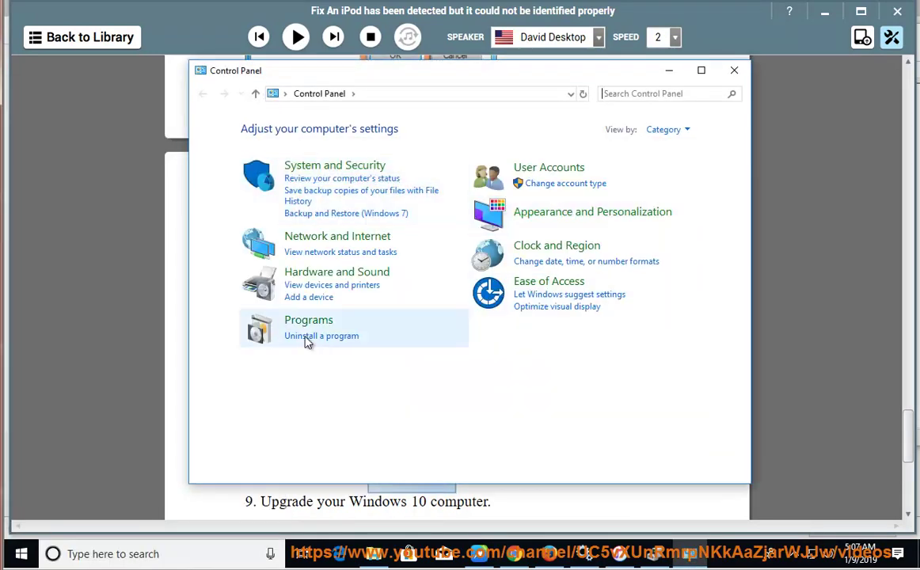
pyautogui.click(631, 92)
pyautogui.write('TR')
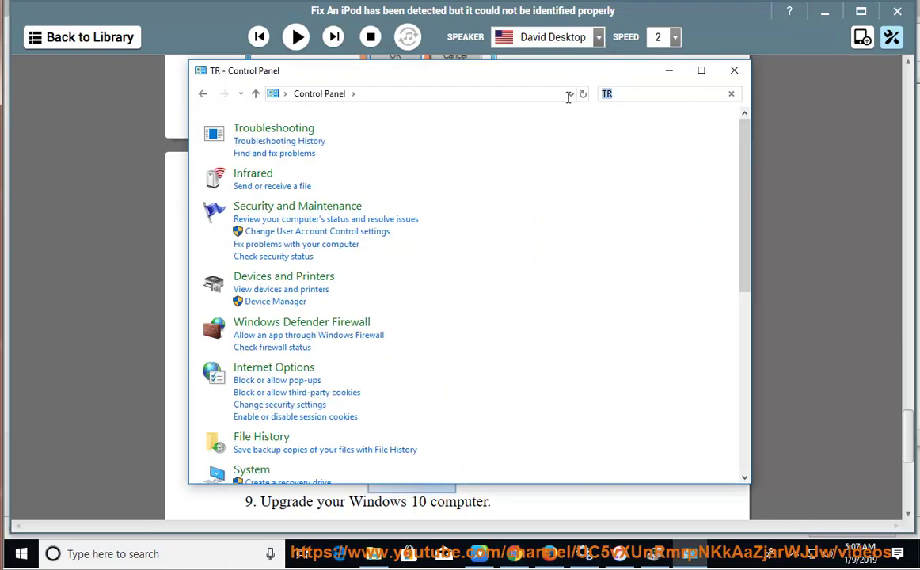
pyautogui.click(300, 136)
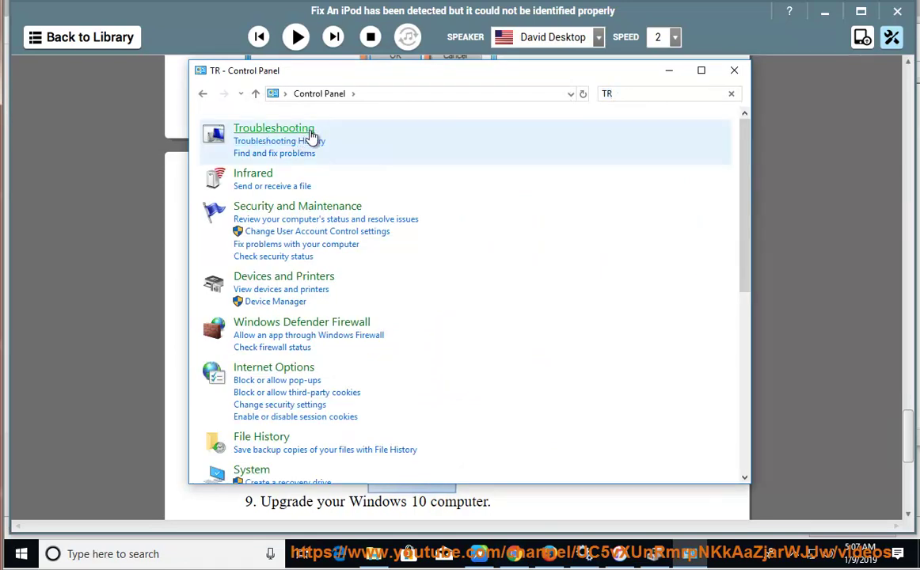
pyautogui.click(231, 149)
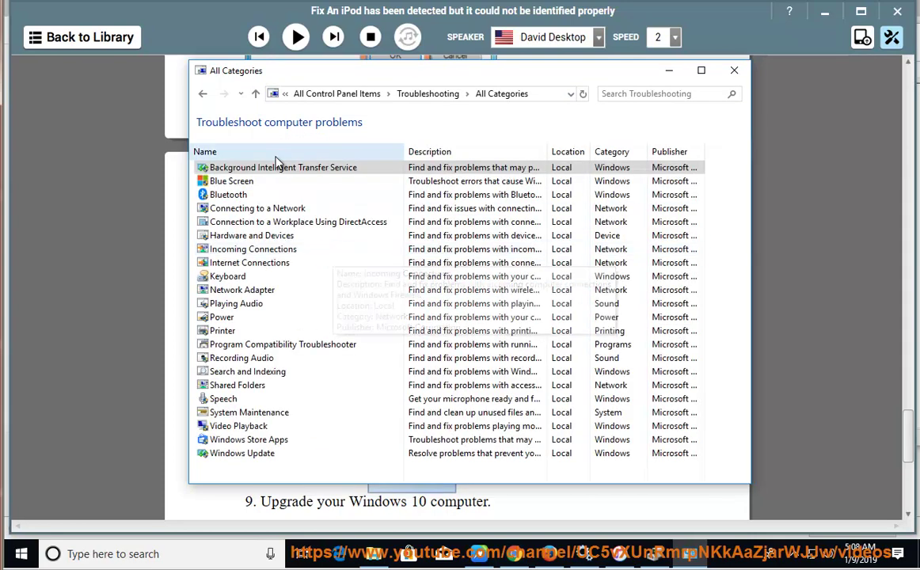
pyautogui.doubleClick(226, 235)
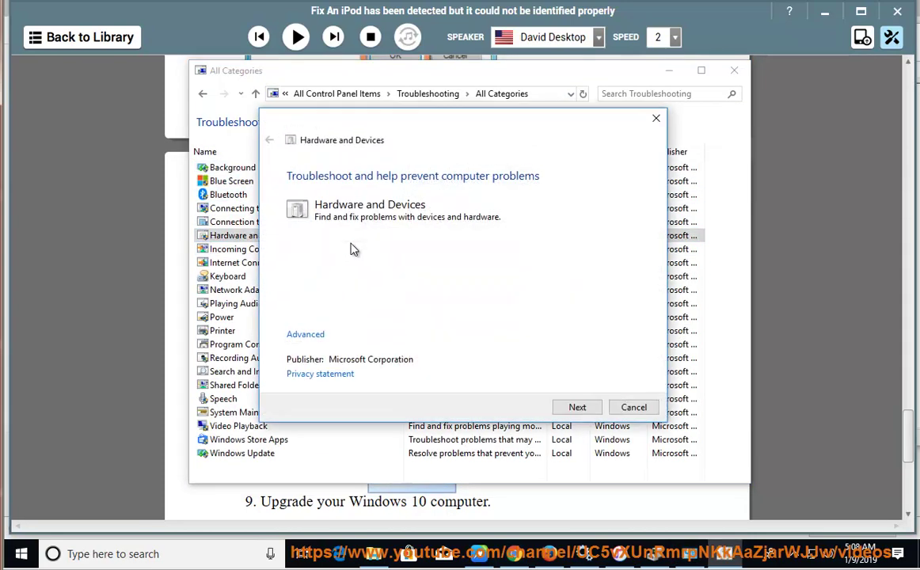
pyautogui.click(636, 407)
pyautogui.click(727, 69)
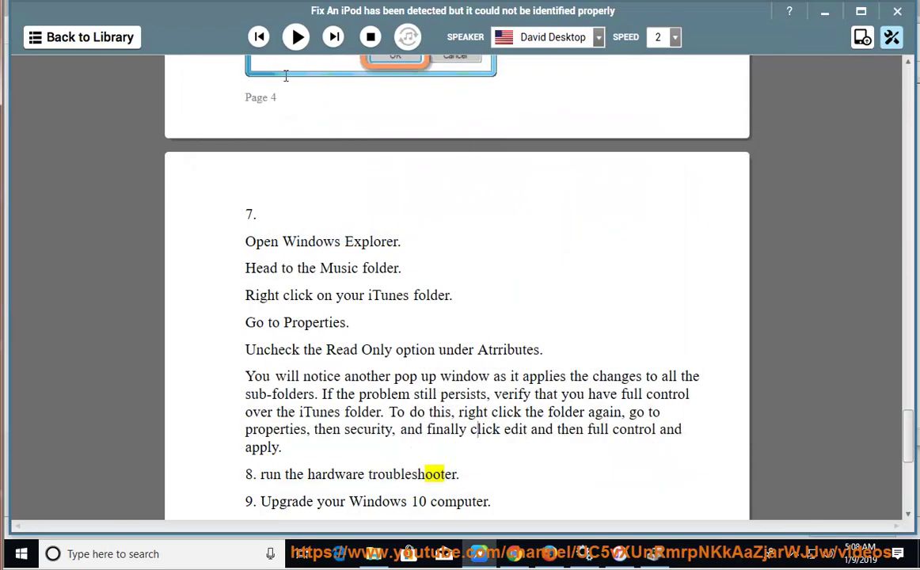
# Resume narration at step 9, 'Upgrade your Windows 10 computer.'
pyautogui.click(297, 36)
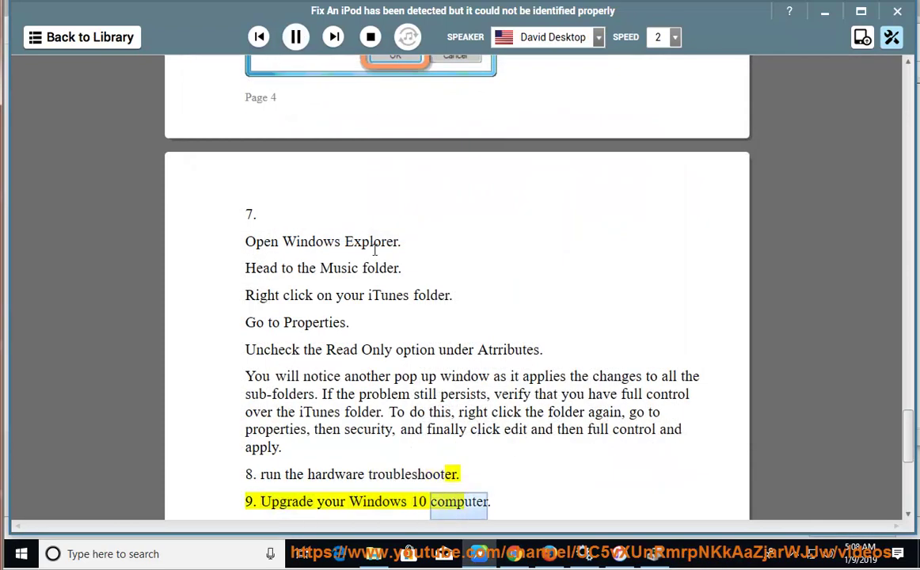